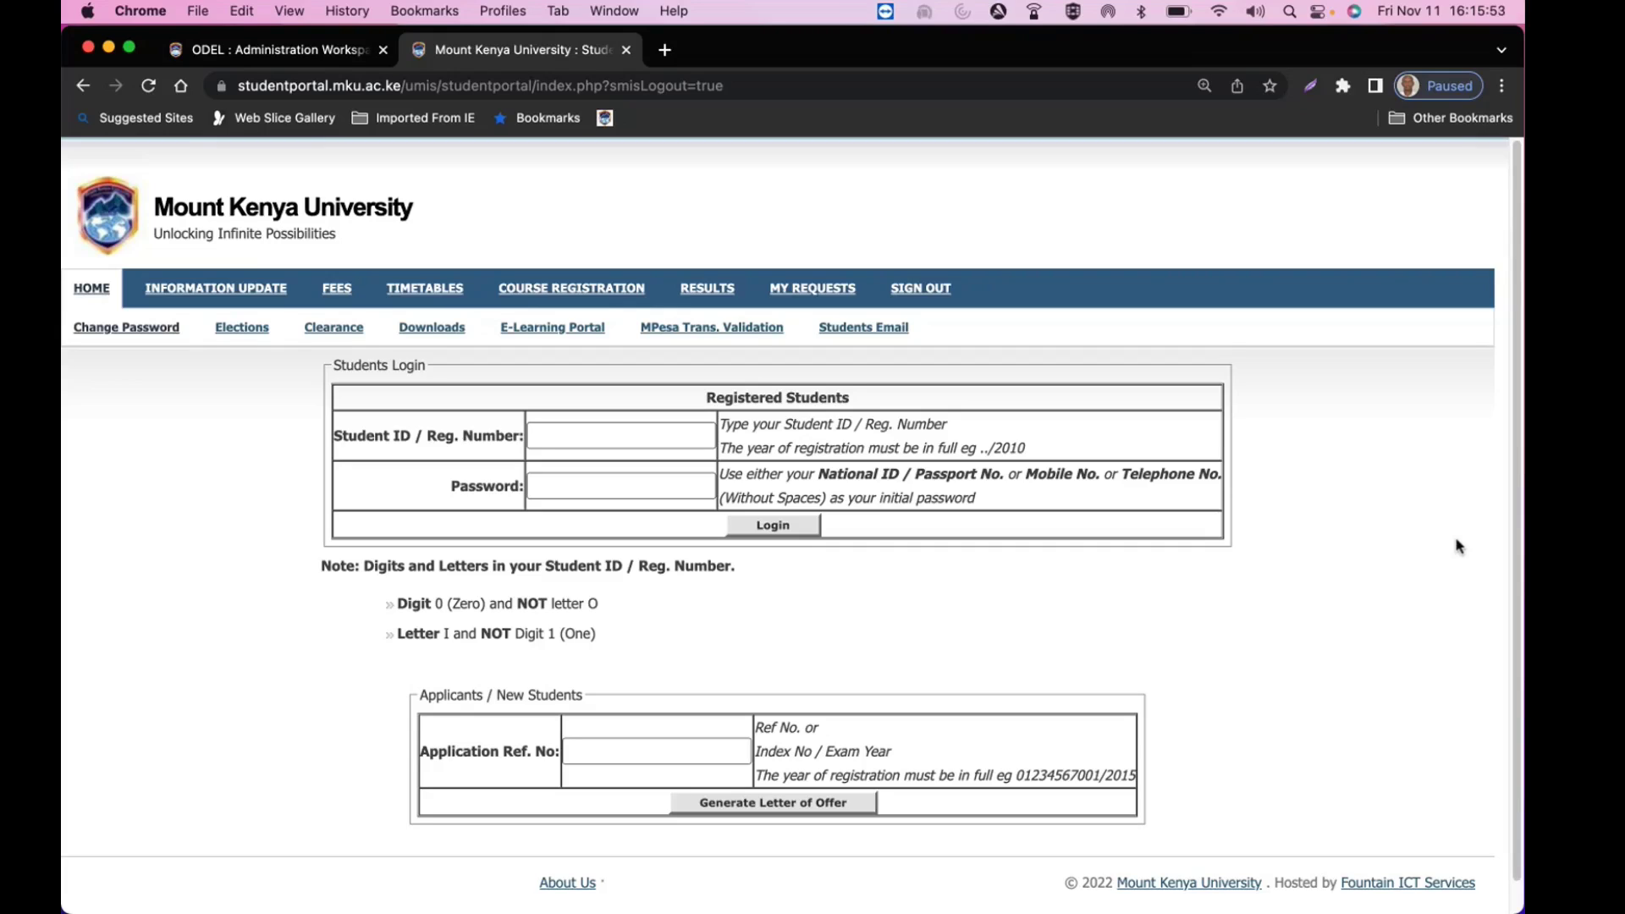
Log in to the student portal as APPLICANT, retyping the password after the first failed attempt
left_click(681, 430)
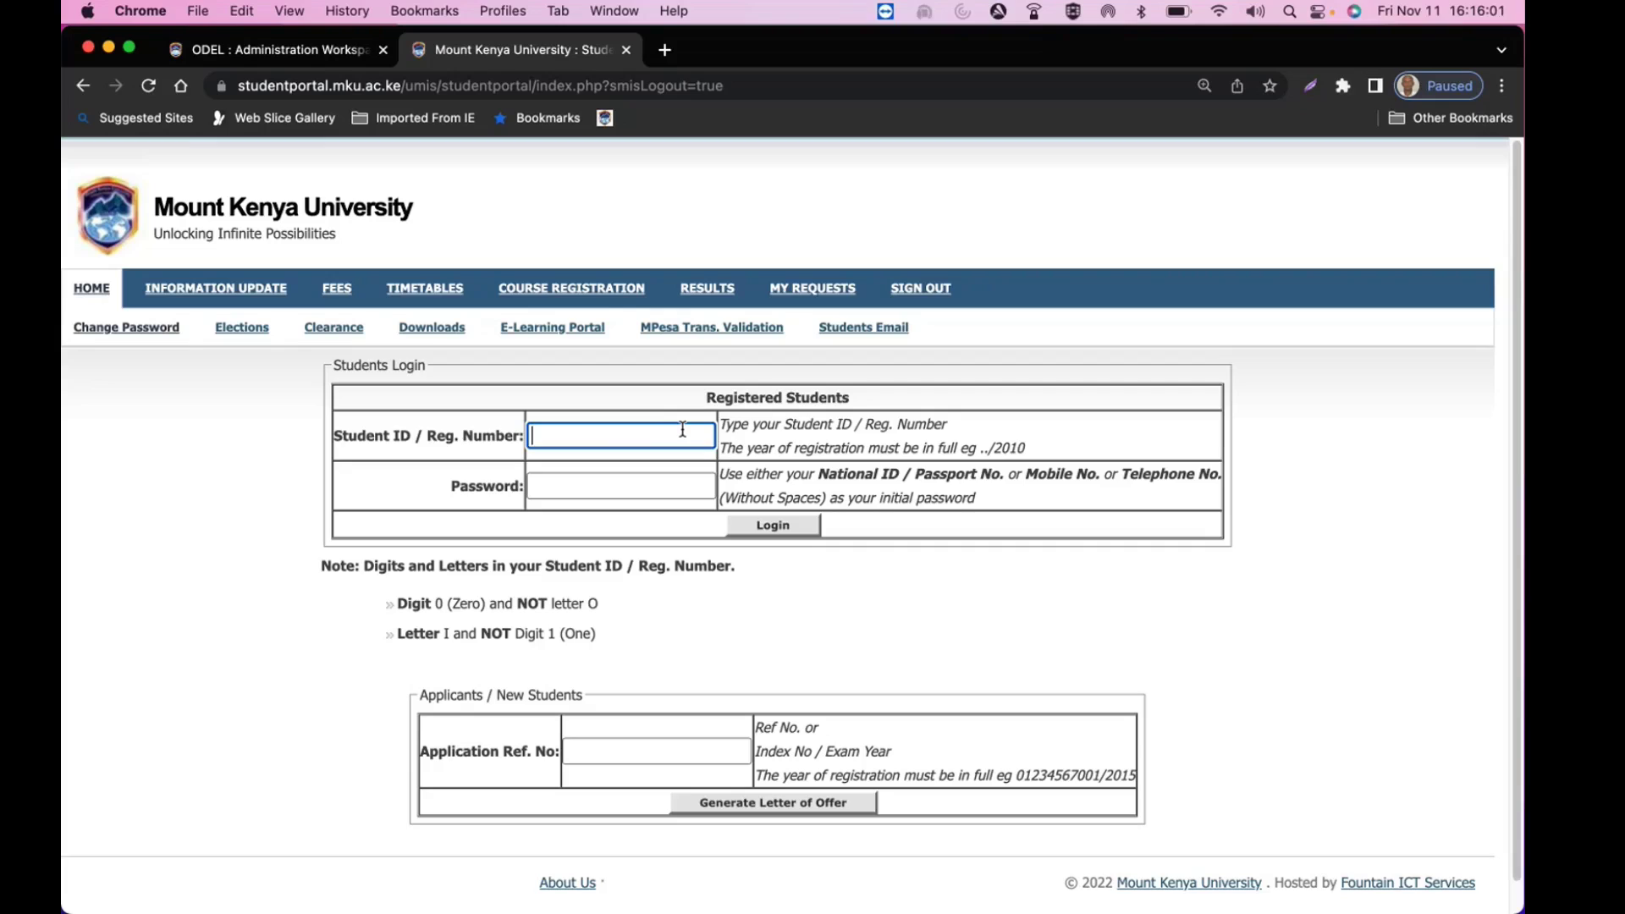
type("App")
type("licsn")
type("t")
key("BackSpace")
key("BackSpace")
key("BackSpace")
type("a")
type("nt")
key("Tab")
type("*********")
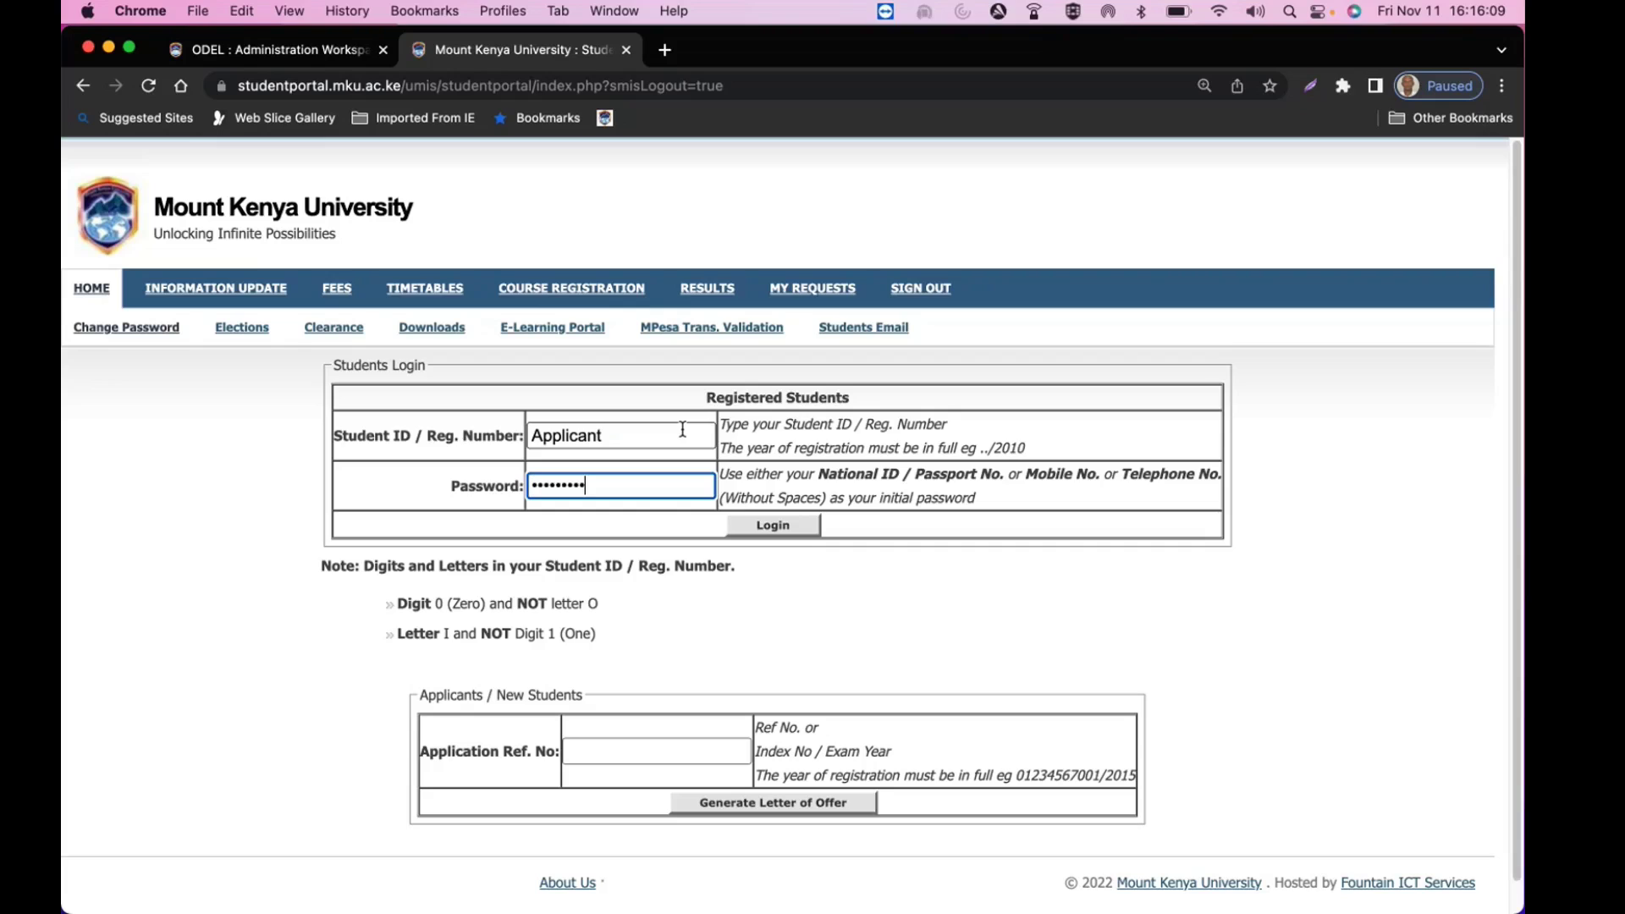
left_click(786, 528)
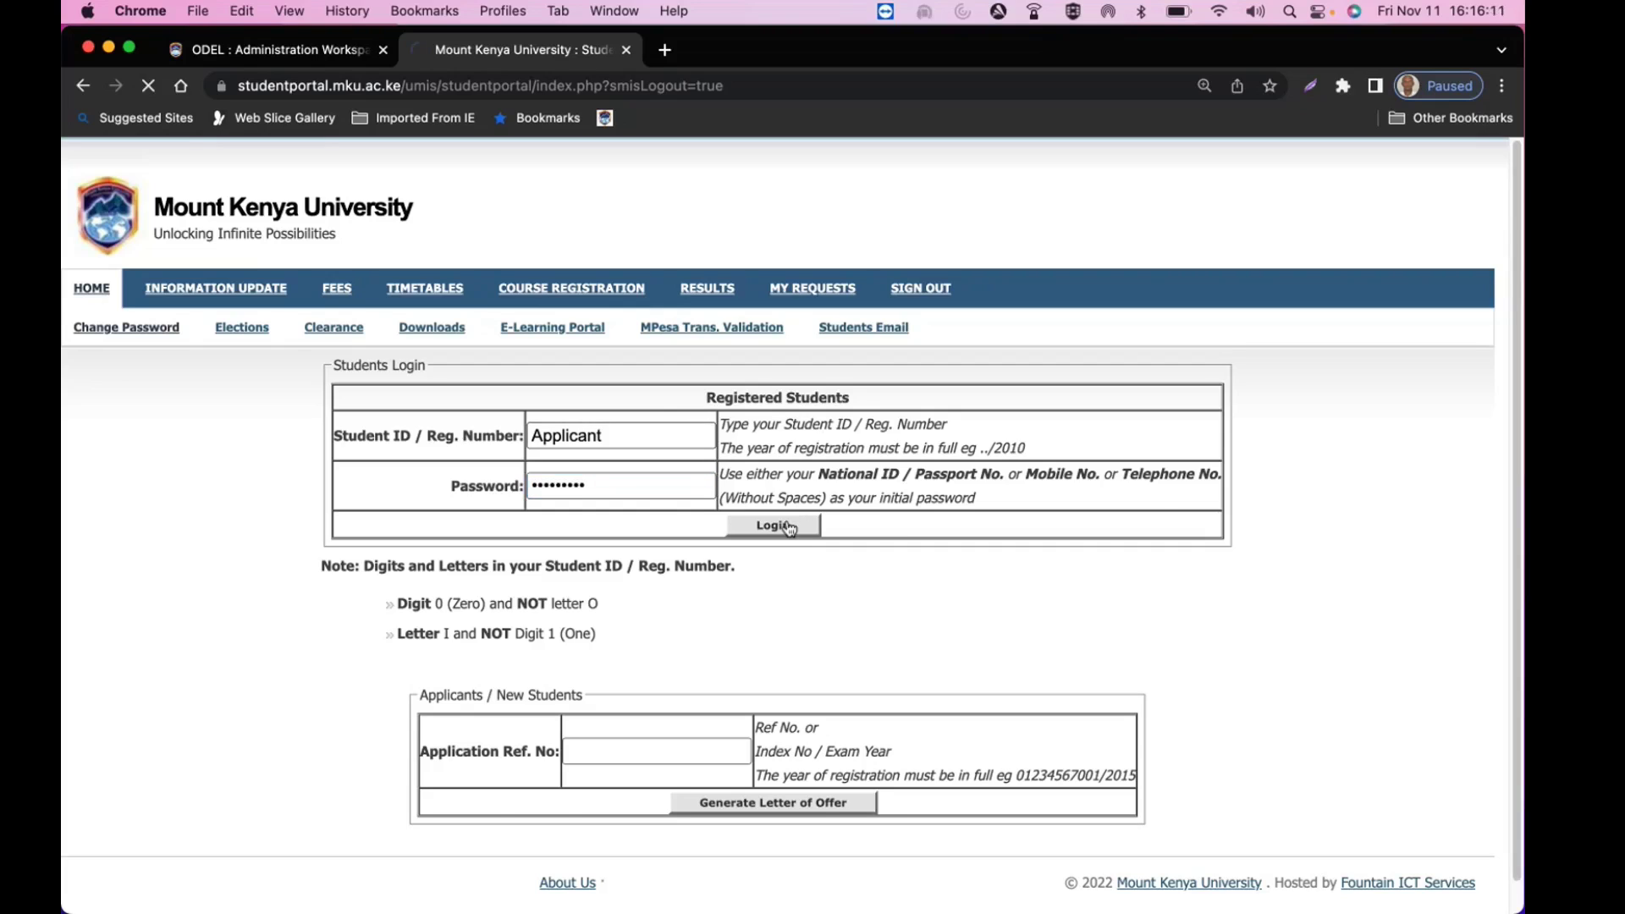
left_click(631, 531)
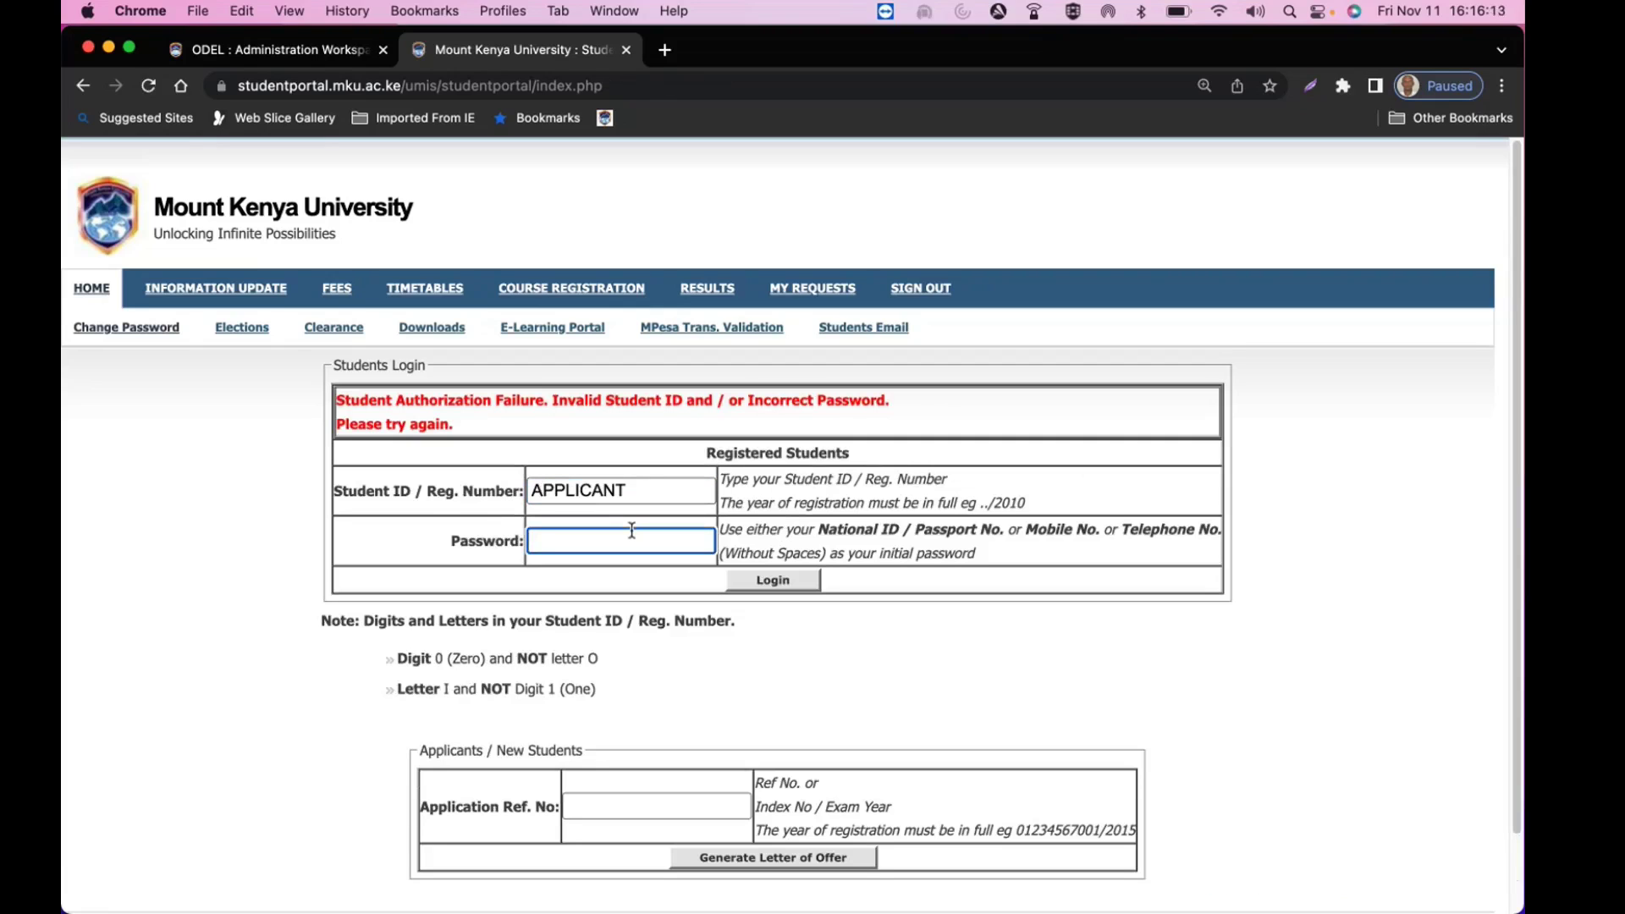
type("*****")
type("******")
type("**")
Resubmit the login, then open Information Update and the Students Email registration site
left_click(753, 583)
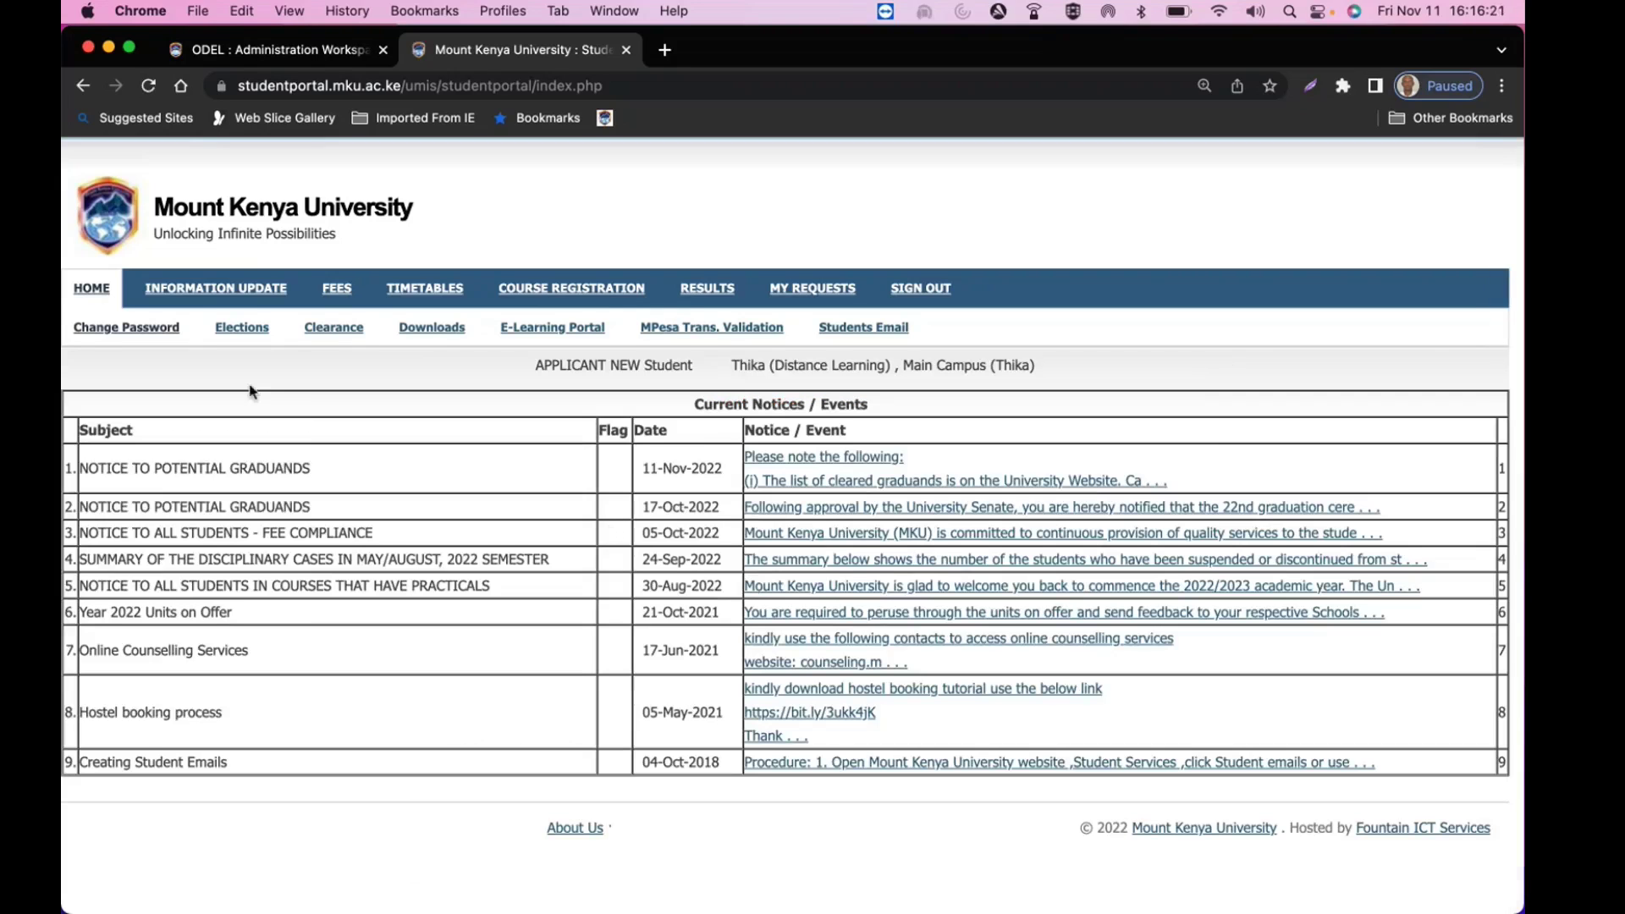
left_click(237, 292)
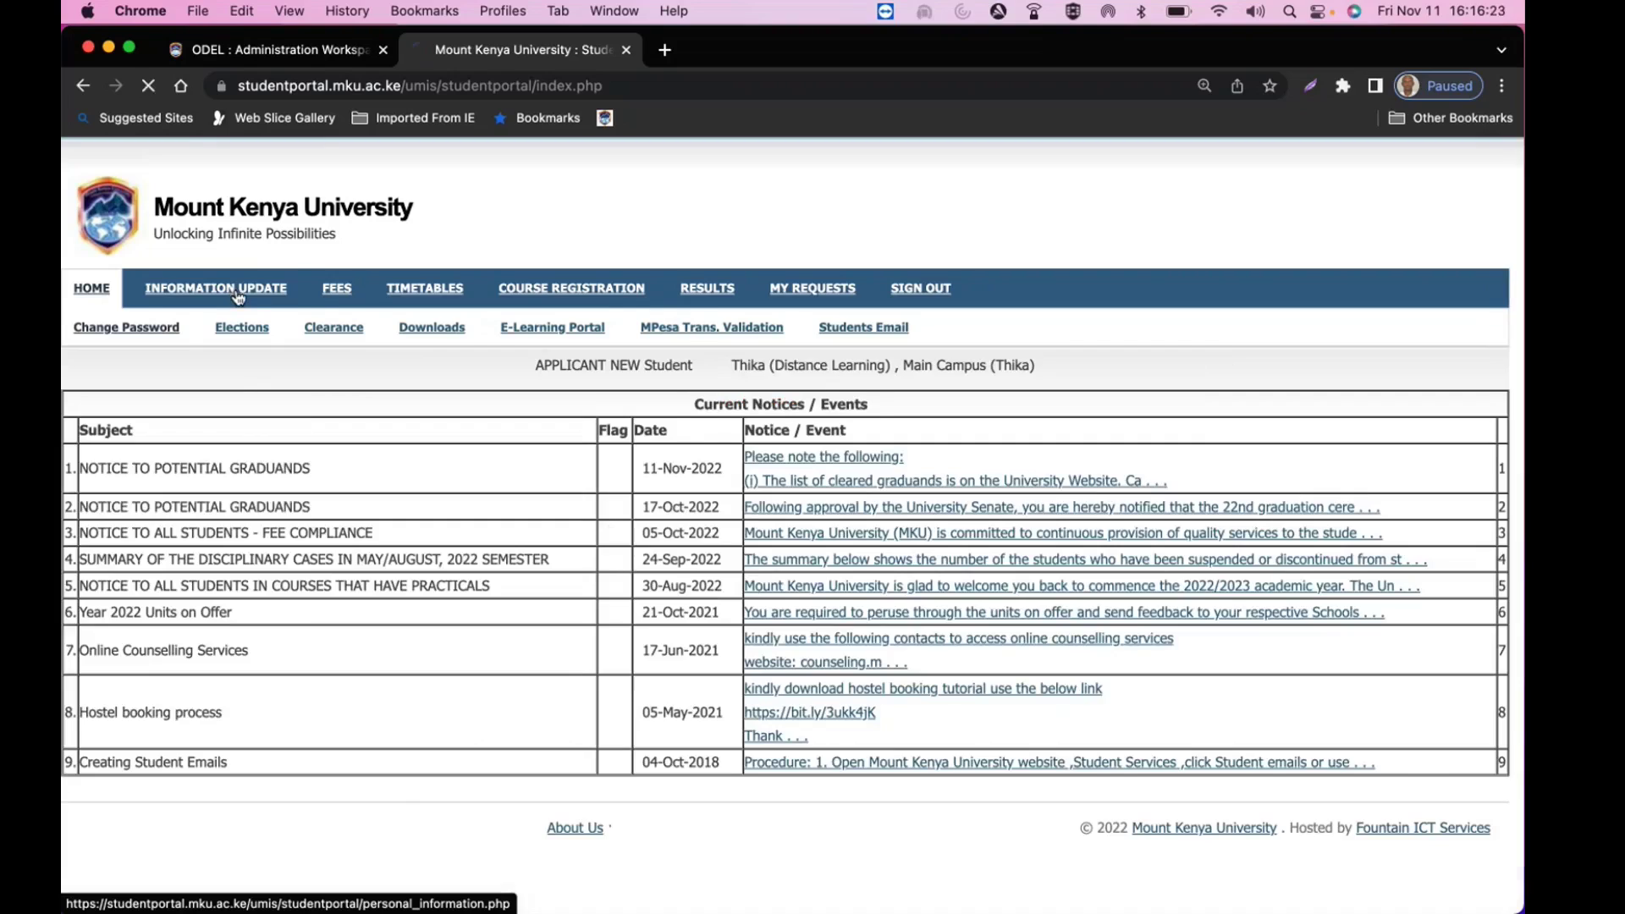
left_click(132, 332)
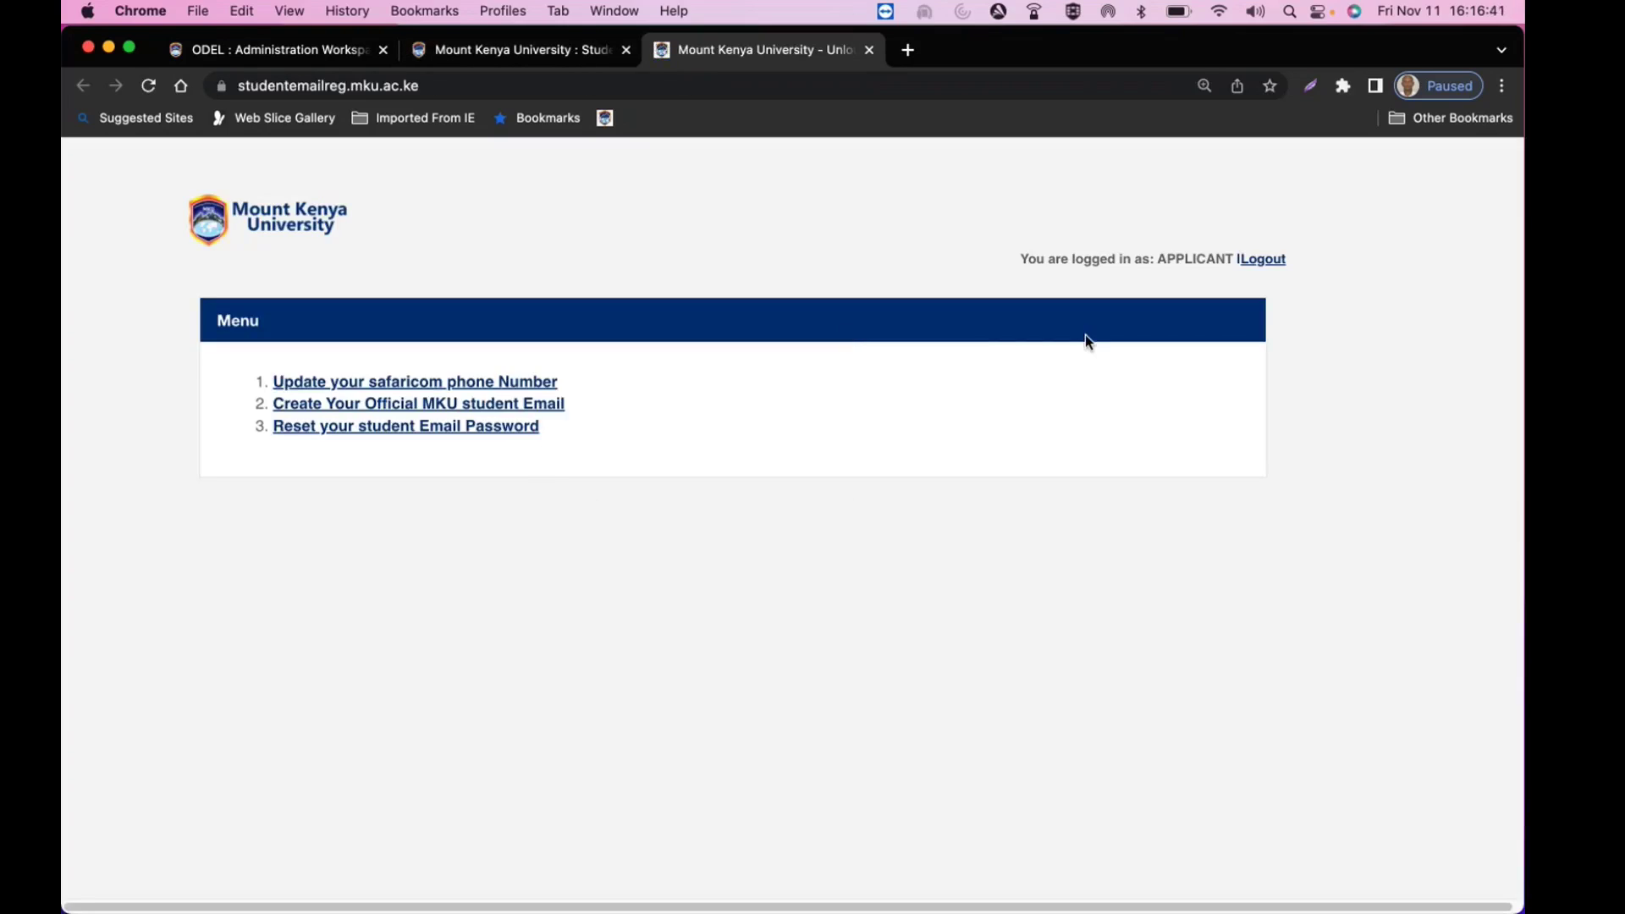
Log out, enter APPLICANT as registration number, and open the Download Tutorial PDF in a new tab
left_click(1259, 260)
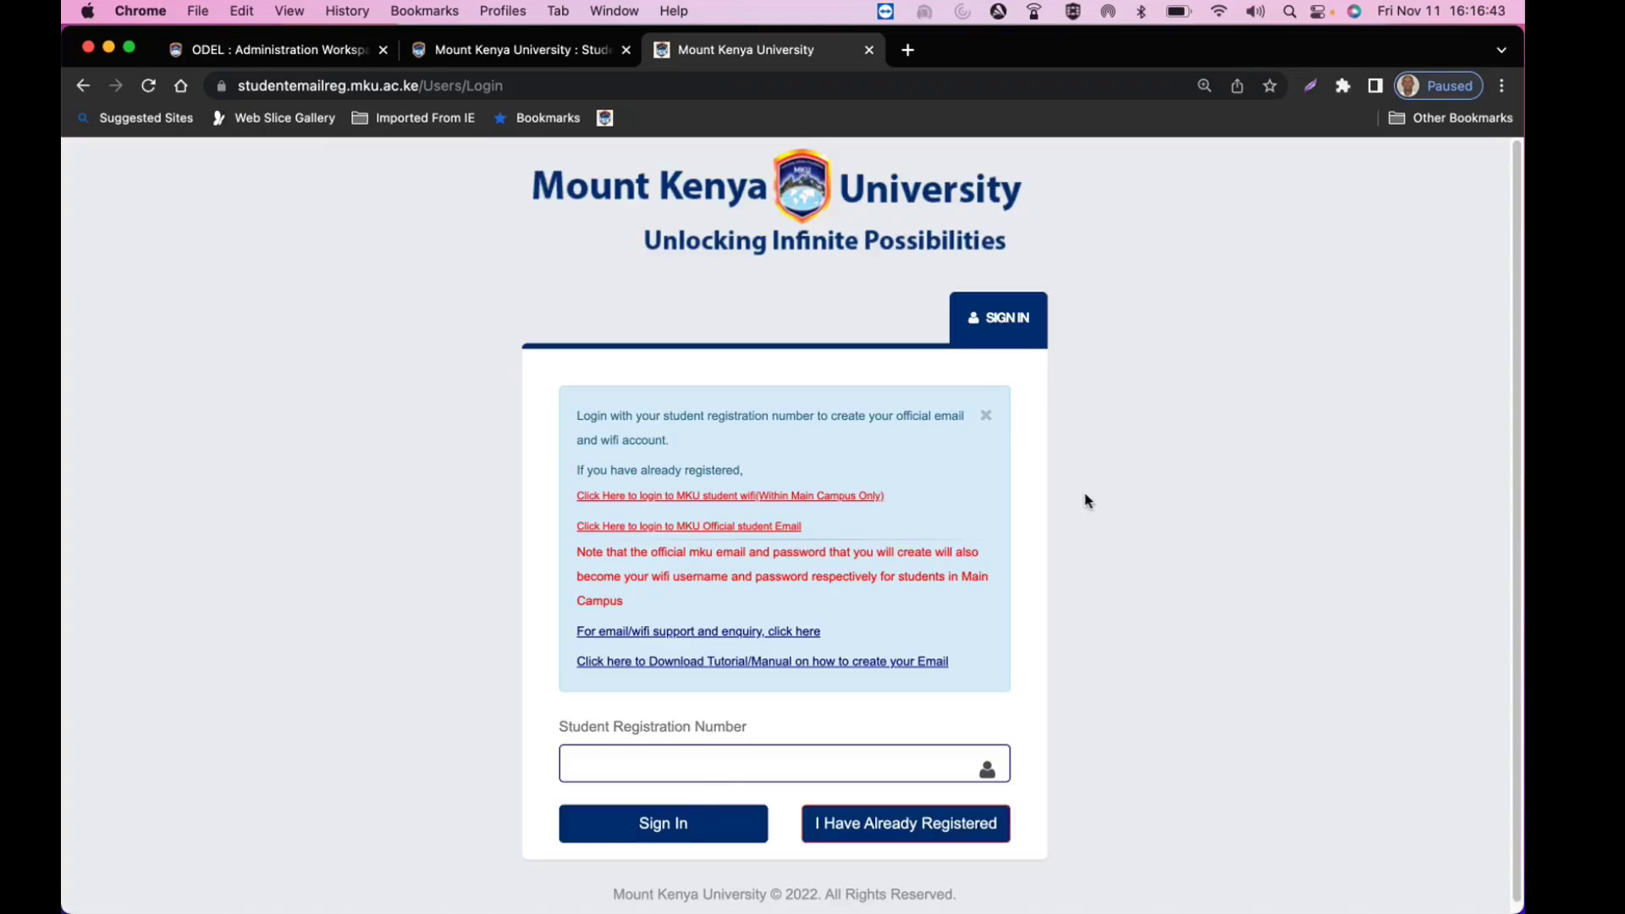
left_click(715, 776)
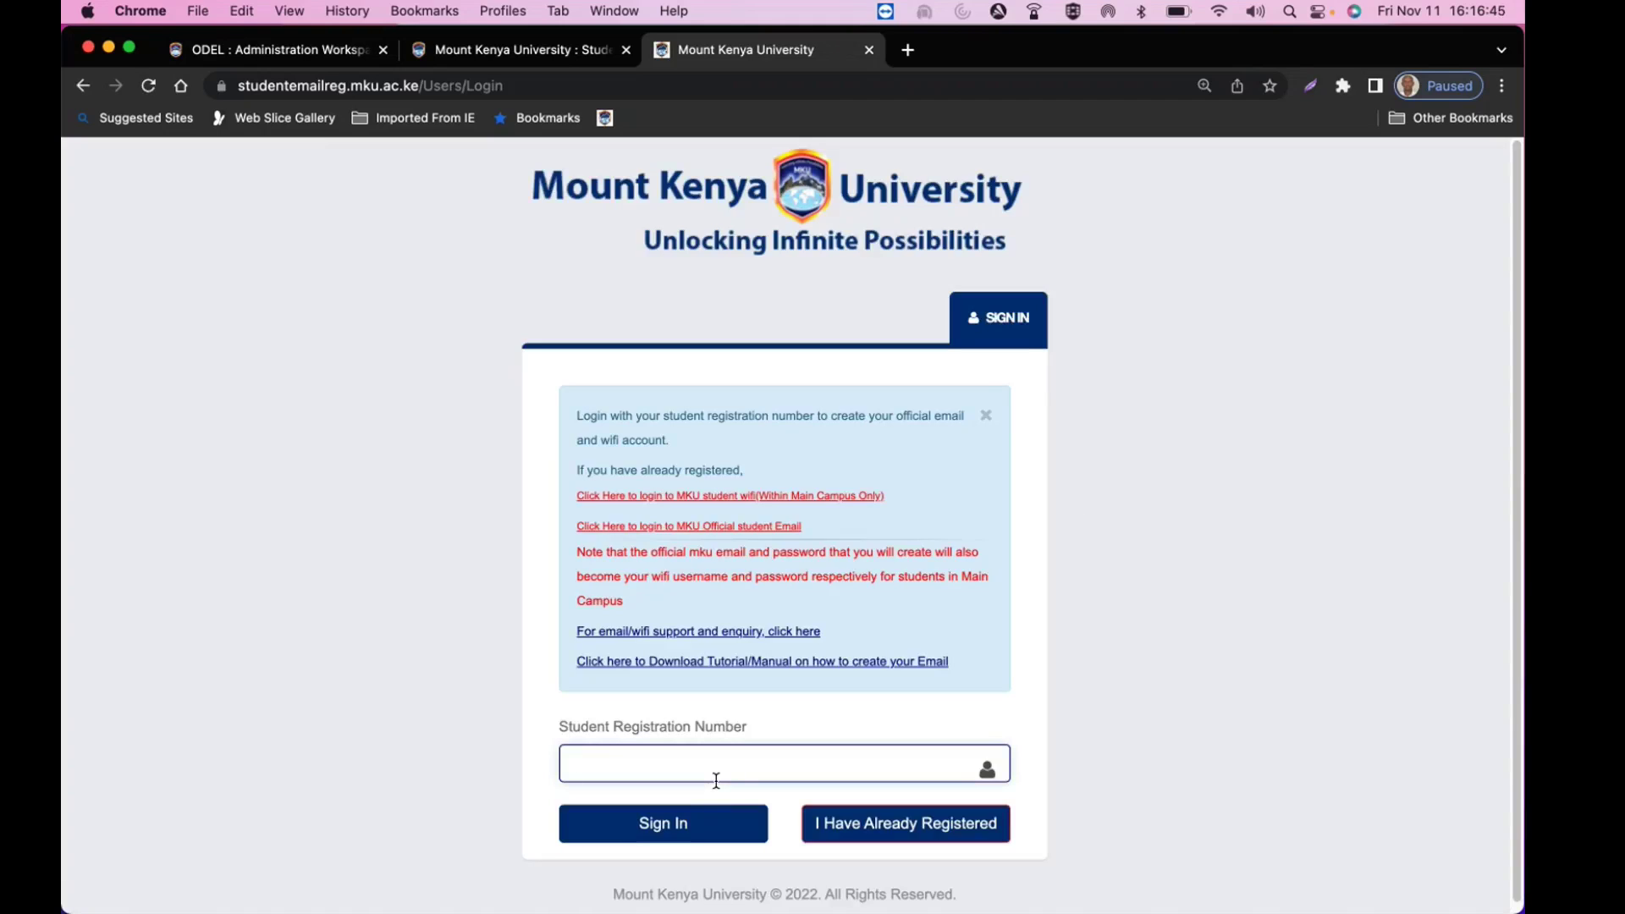
type("APPL")
type("ICANT")
right_click(696, 670)
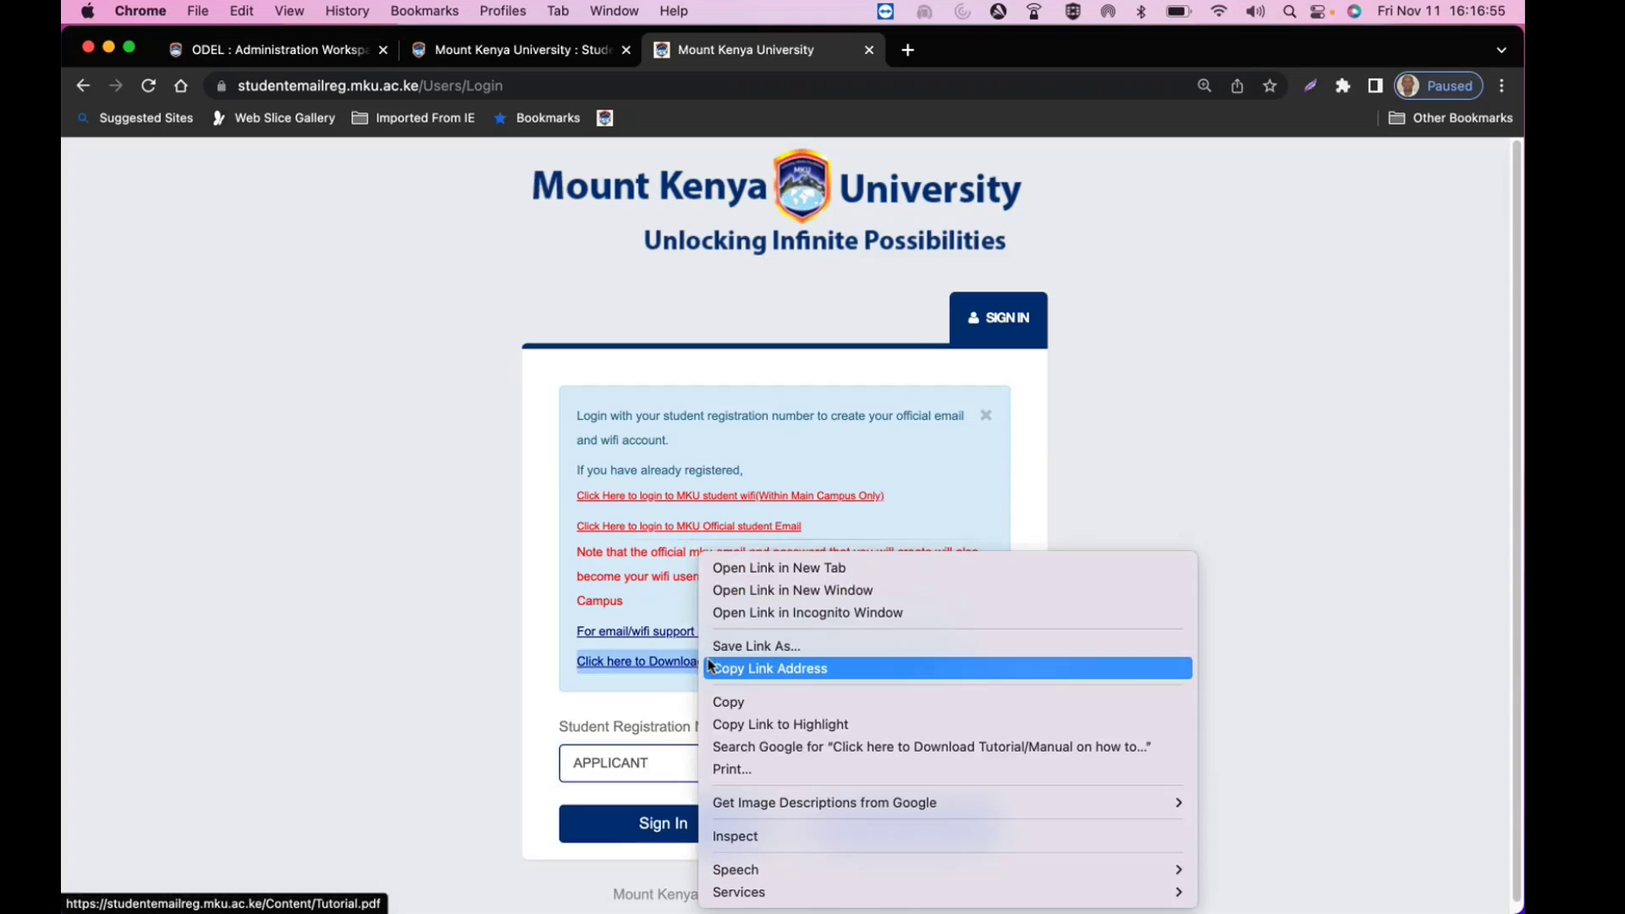
left_click(780, 568)
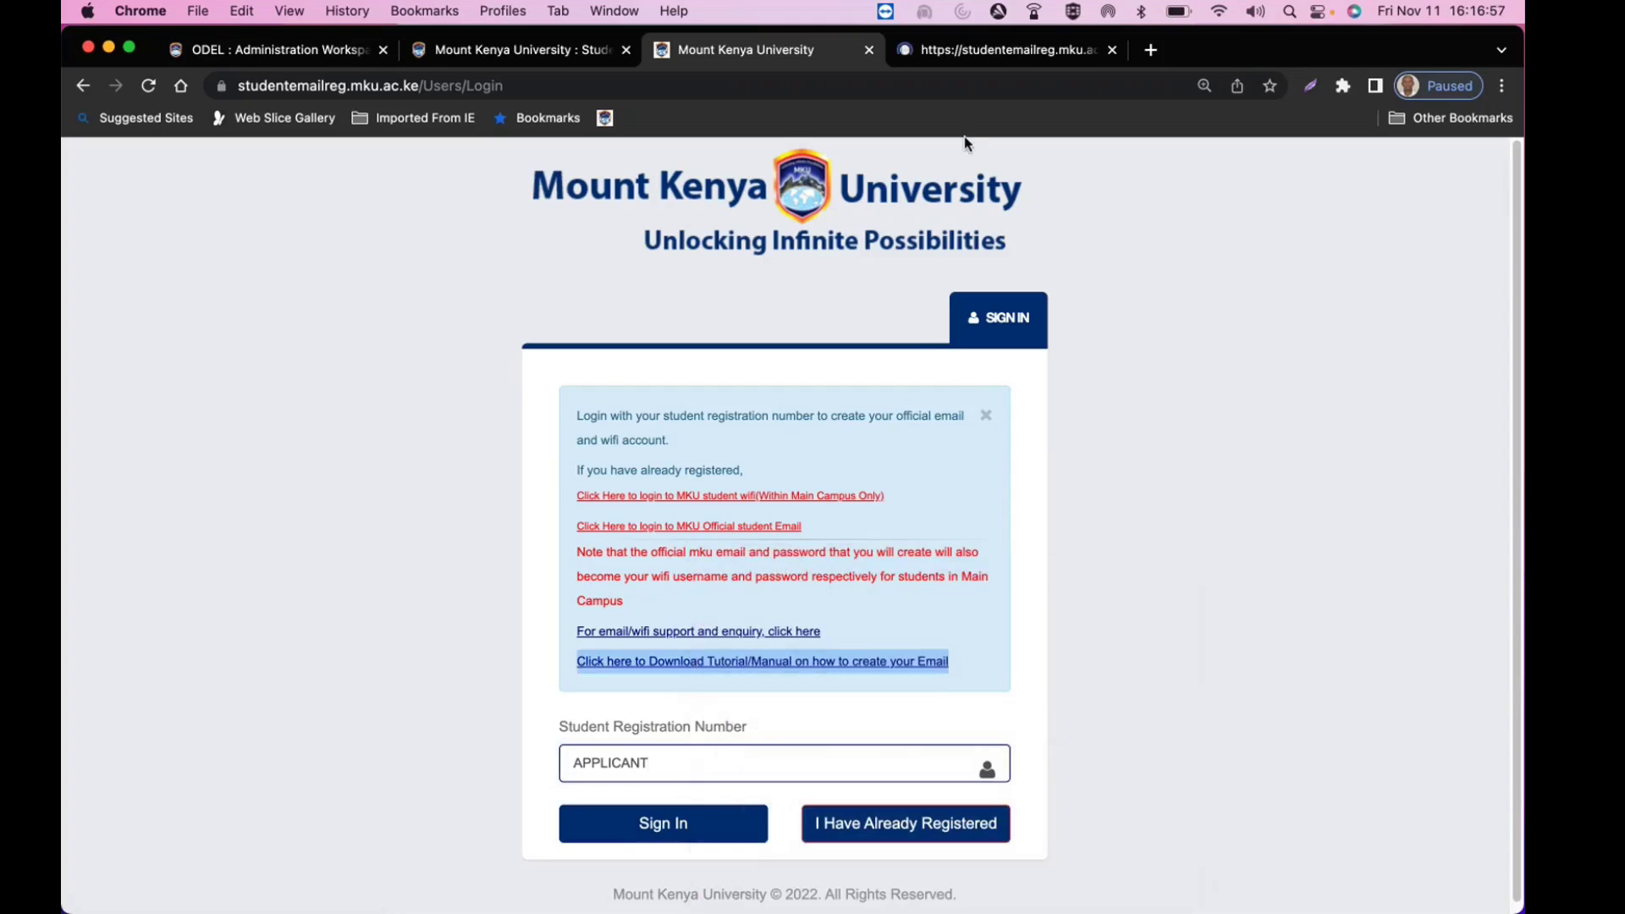
Switch to the Tutorial.pdf tab and read the tutorial through Step 5
left_click(996, 49)
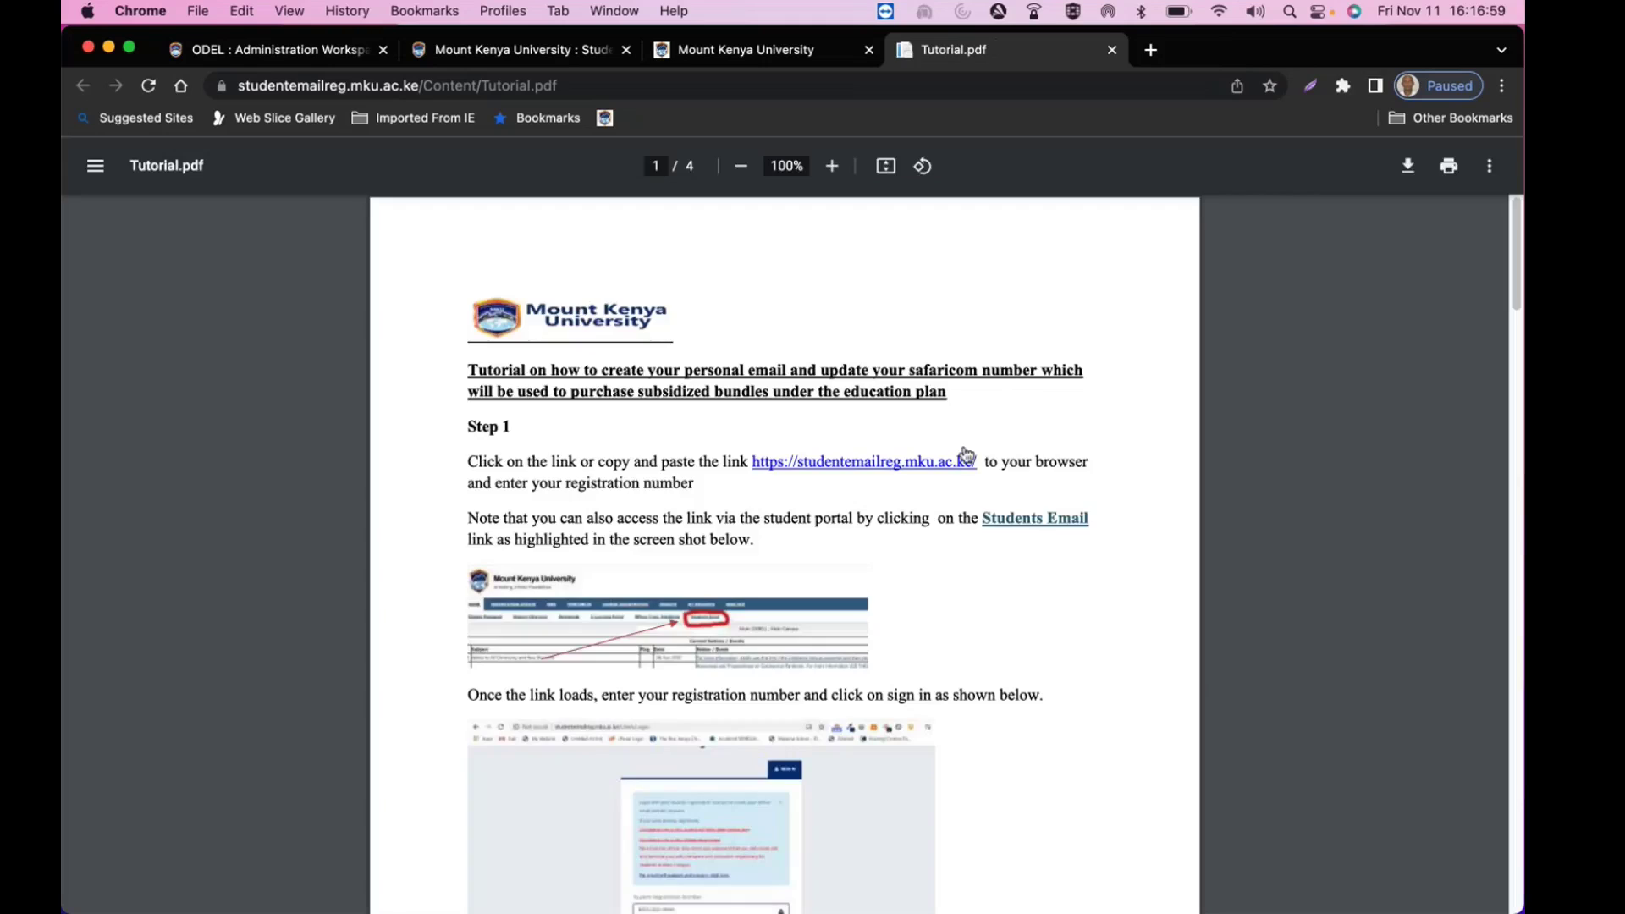
scroll(965, 655, "down", 2)
scroll(968, 665, "down", 1)
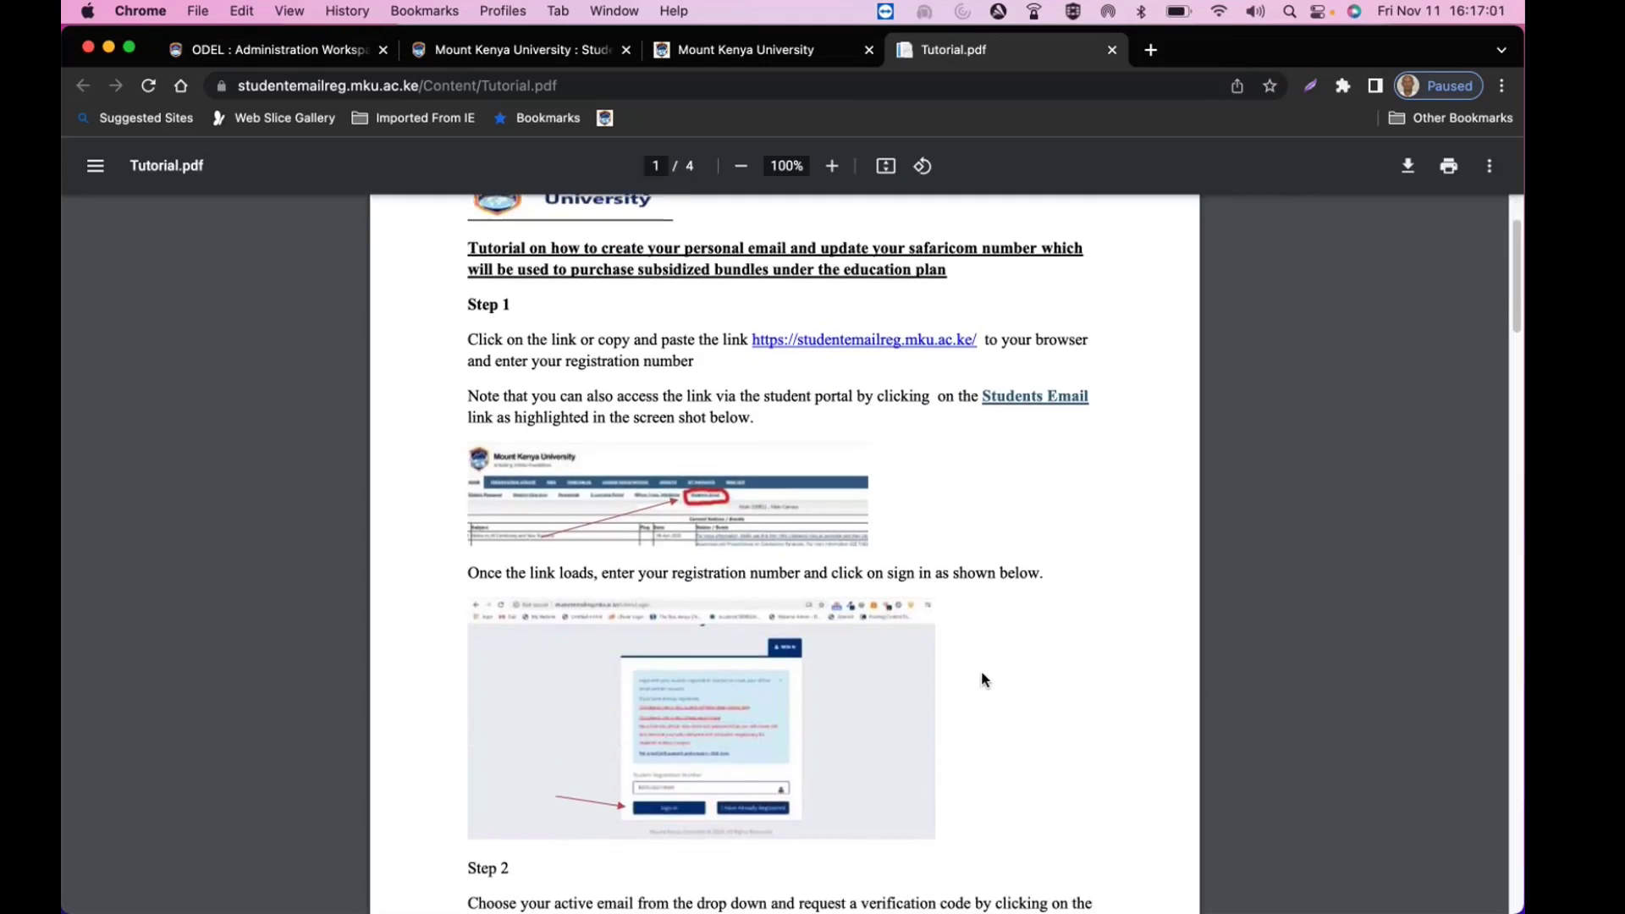
scroll(979, 671, "down", 5)
scroll(979, 672, "down", 3)
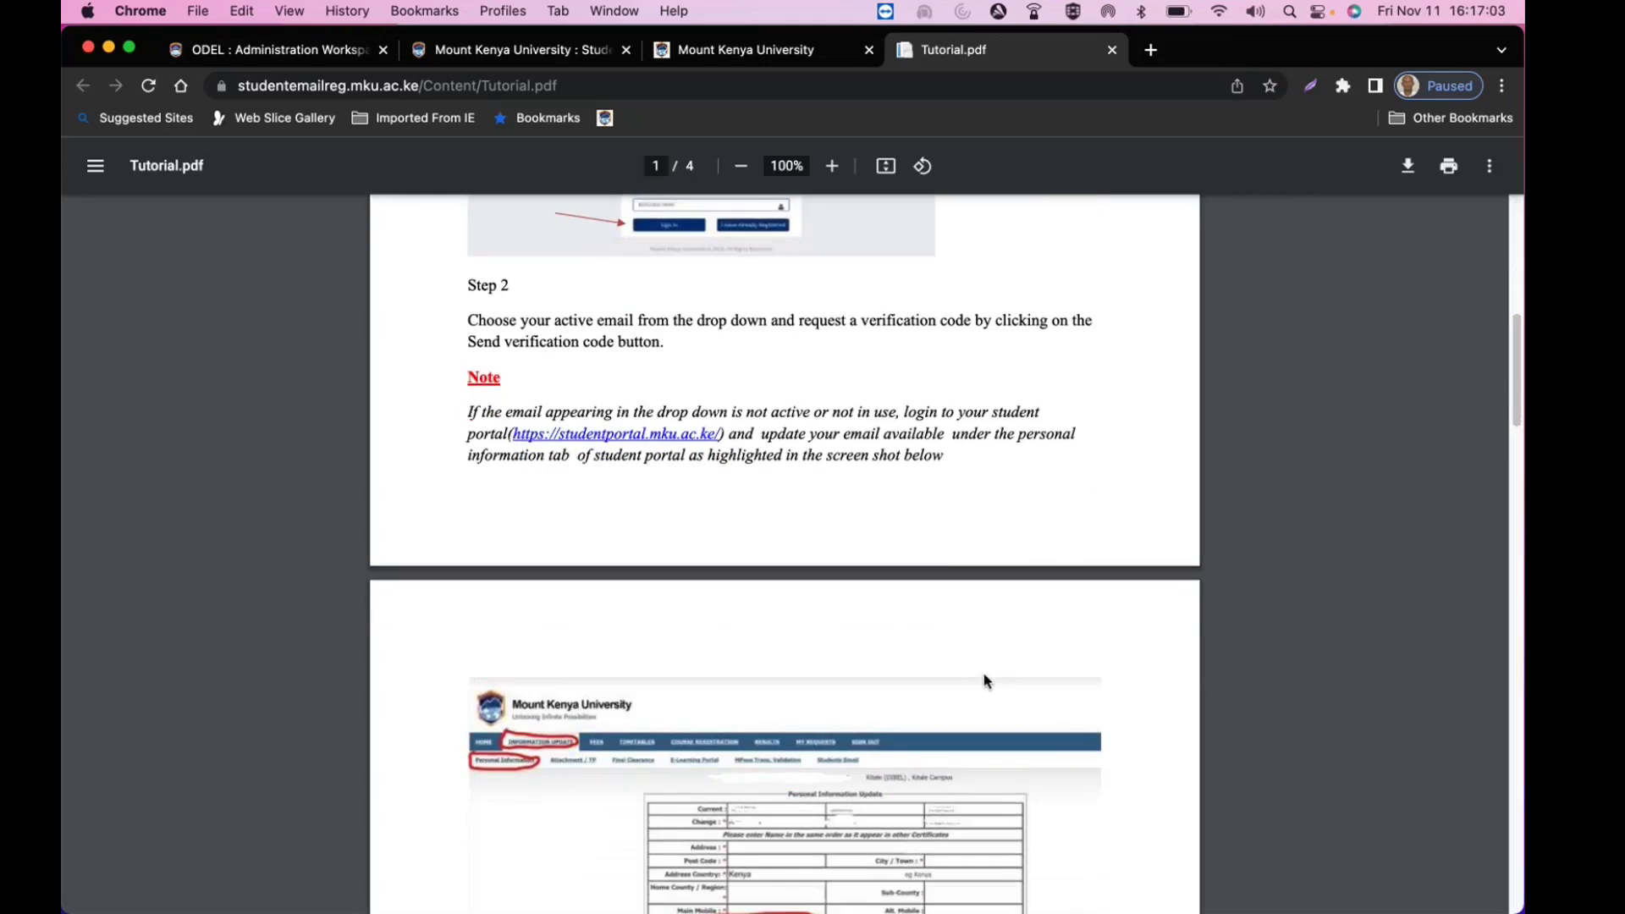
scroll(981, 679, "down", 7)
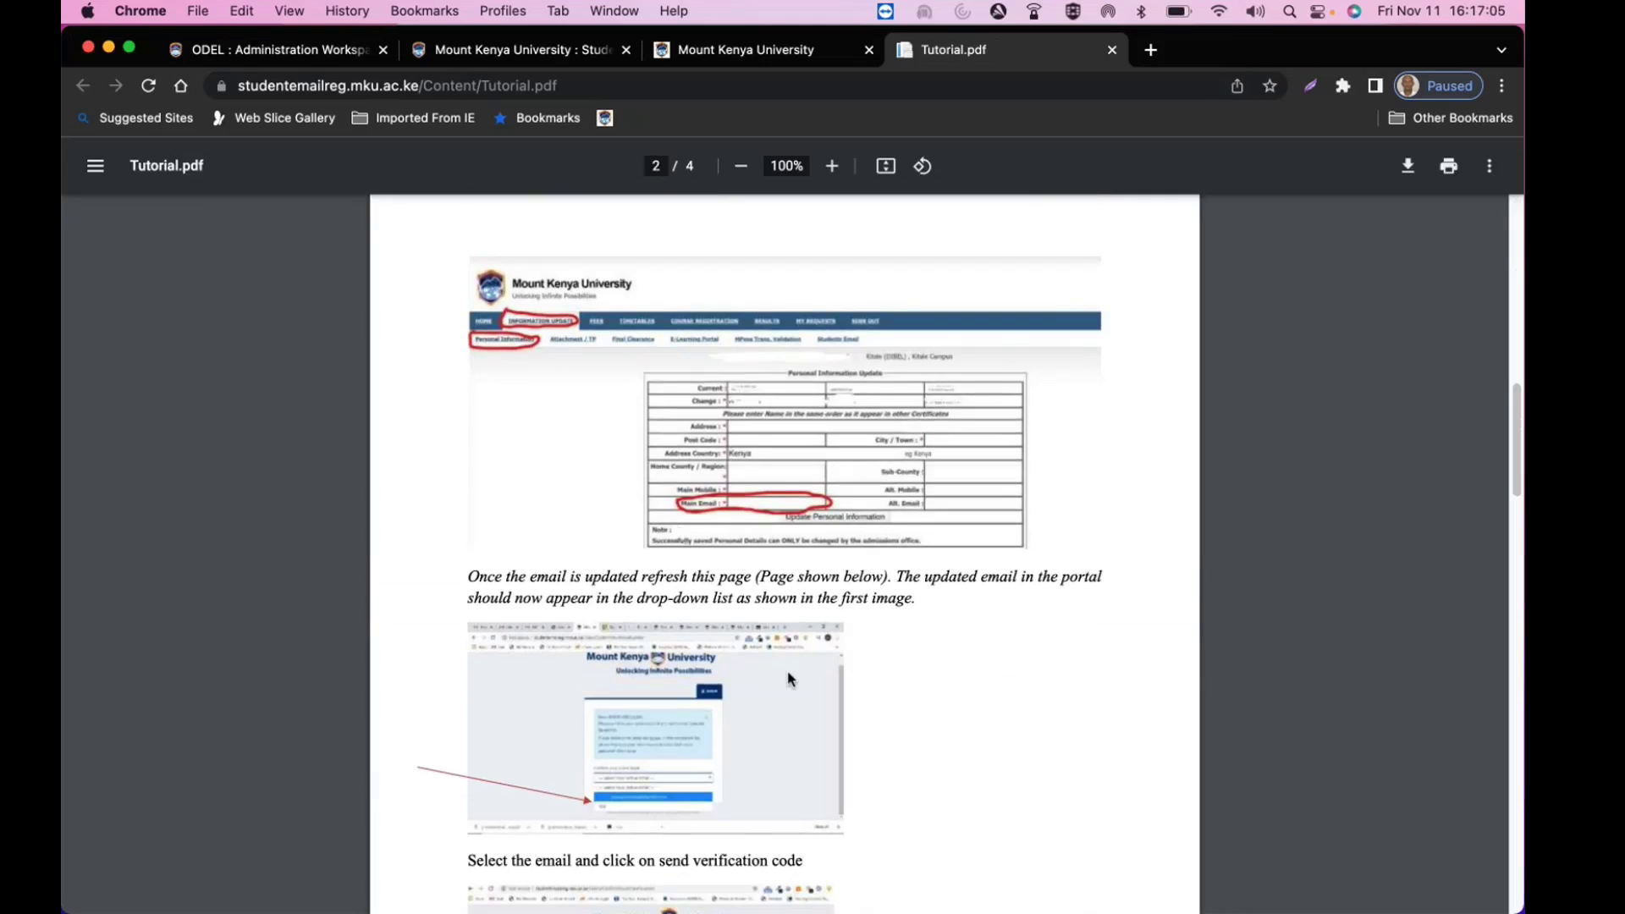
scroll(793, 682, "down", 3)
scroll(812, 688, "down", 6)
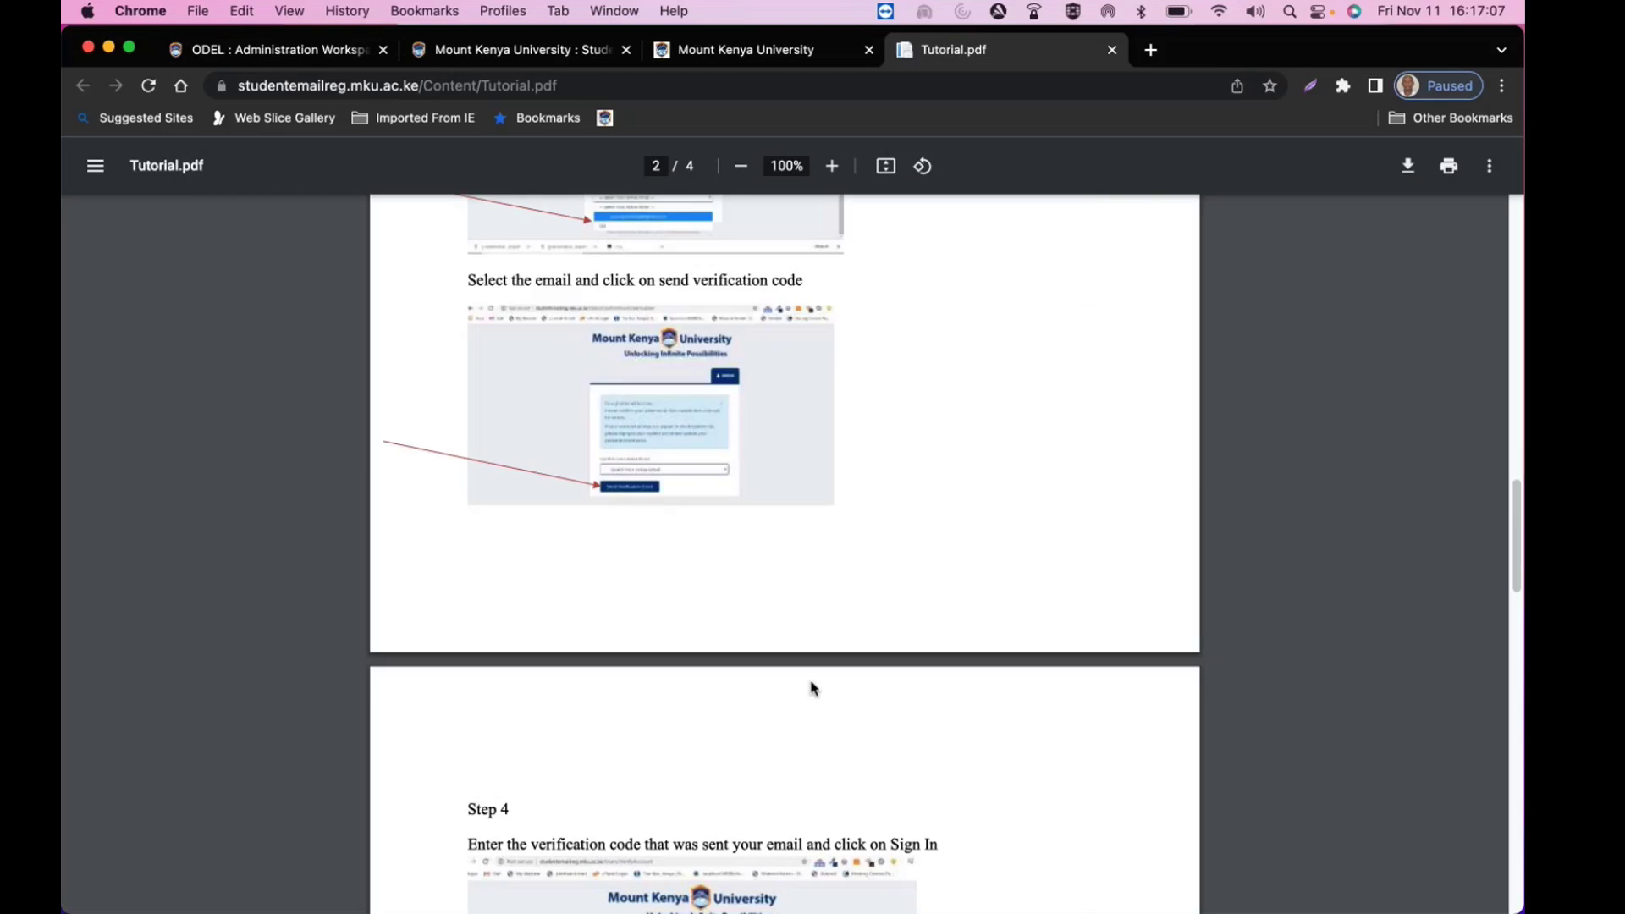
scroll(813, 688, "down", 3)
scroll(814, 689, "down", 7)
scroll(816, 683, "down", 1)
scroll(825, 686, "down", 1)
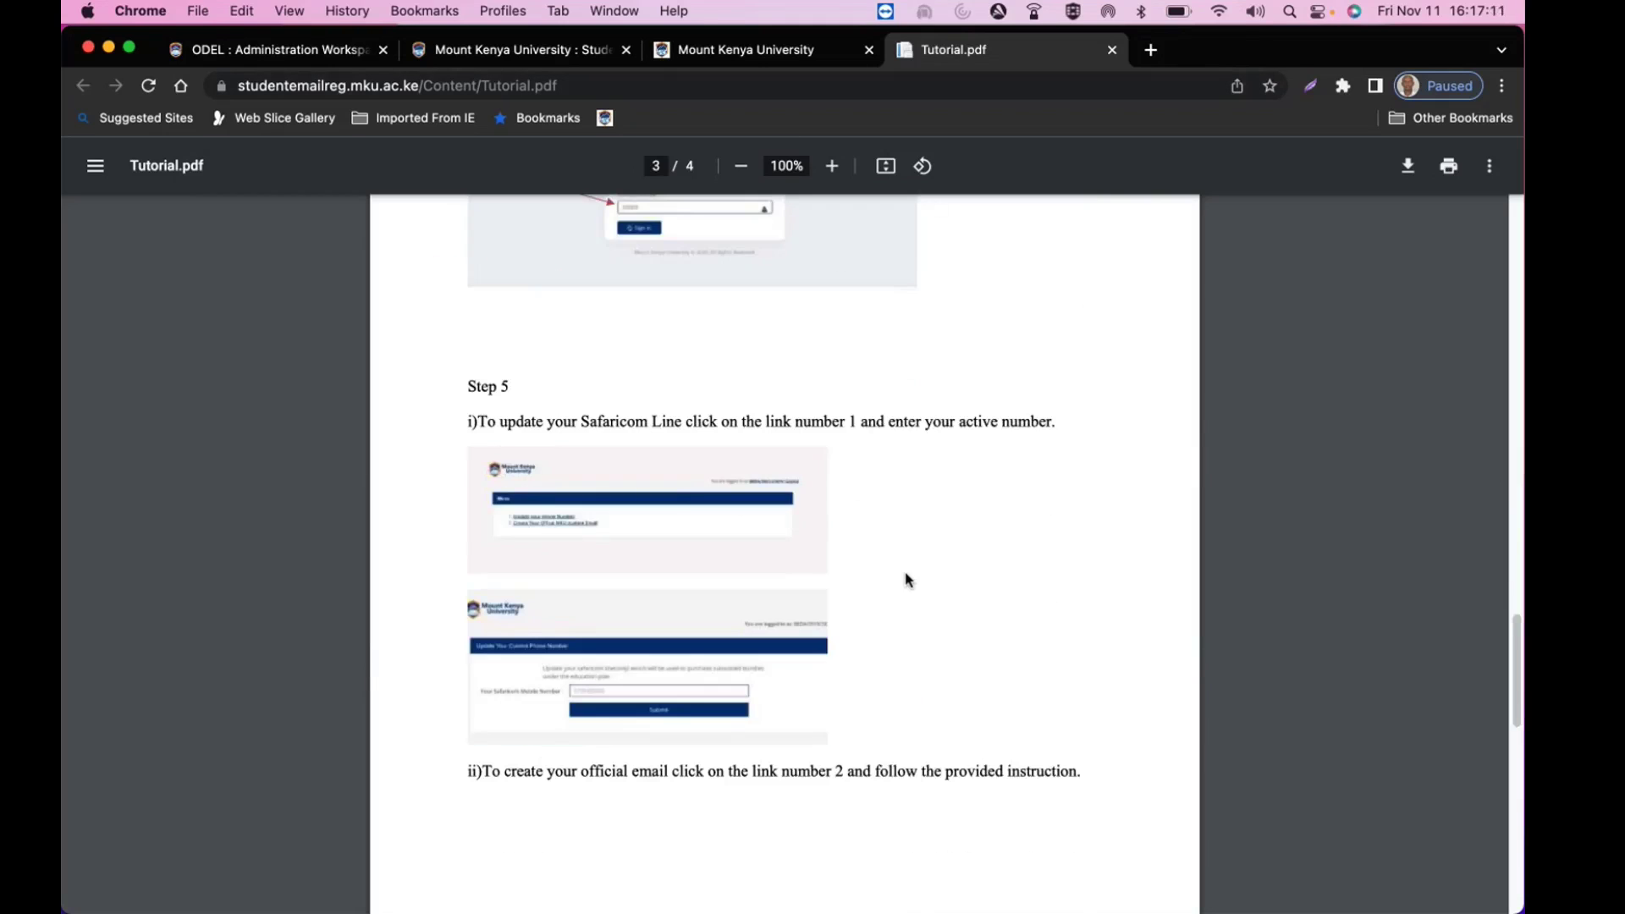
scroll(913, 680, "down", 3)
scroll(913, 680, "up", 11)
scroll(915, 682, "down", 3)
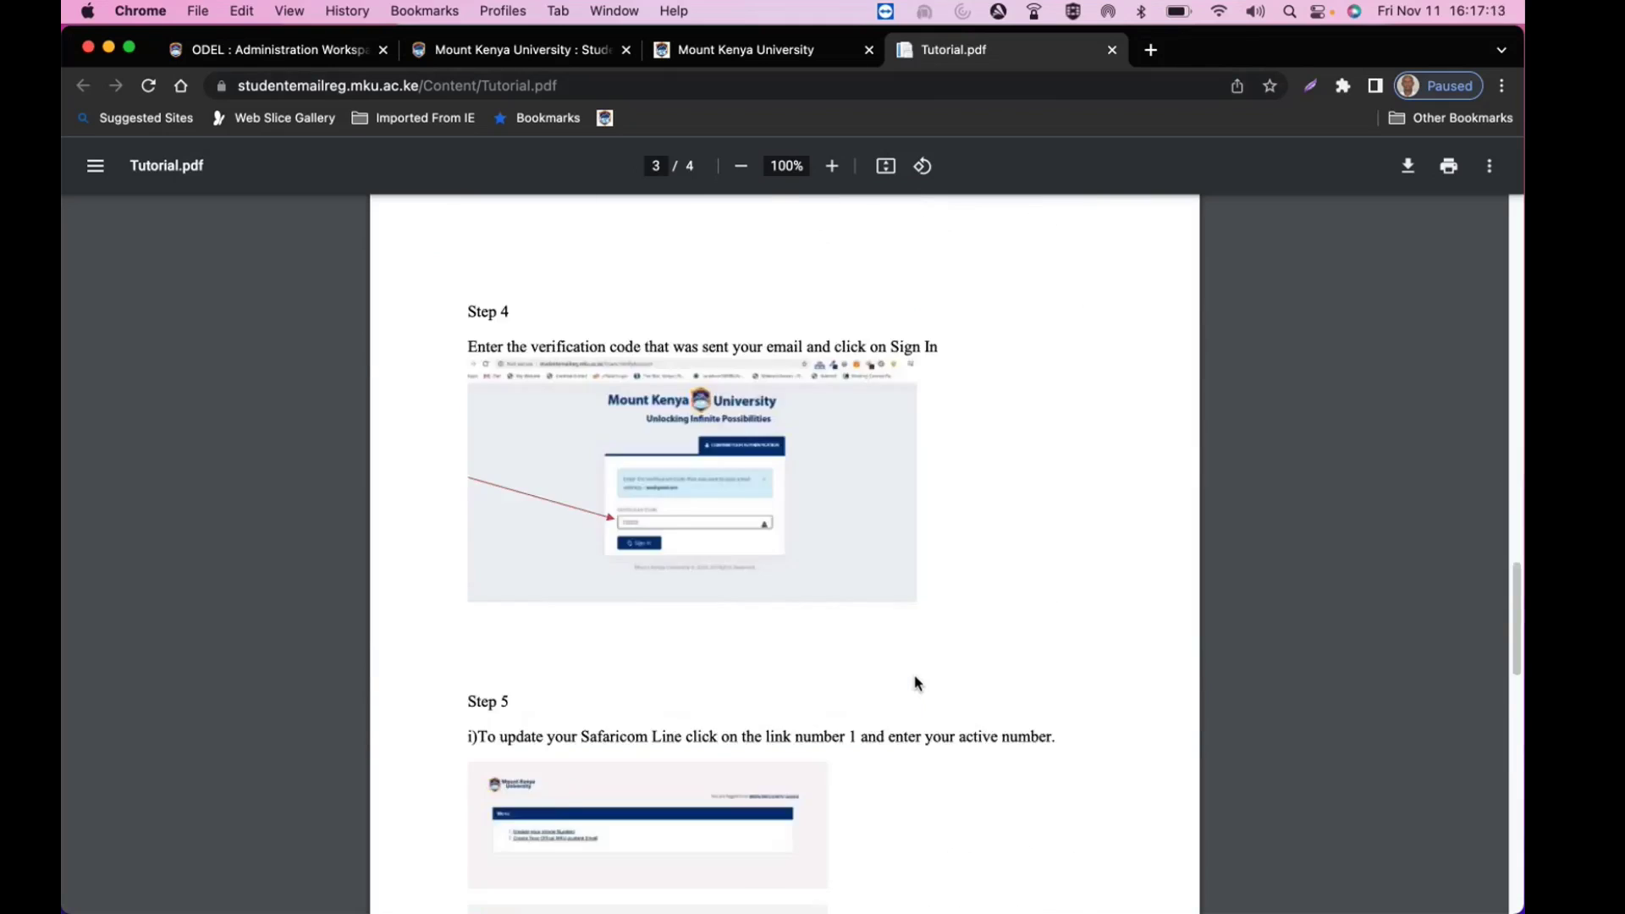
scroll(916, 683, "down", 4)
scroll(913, 682, "down", 6)
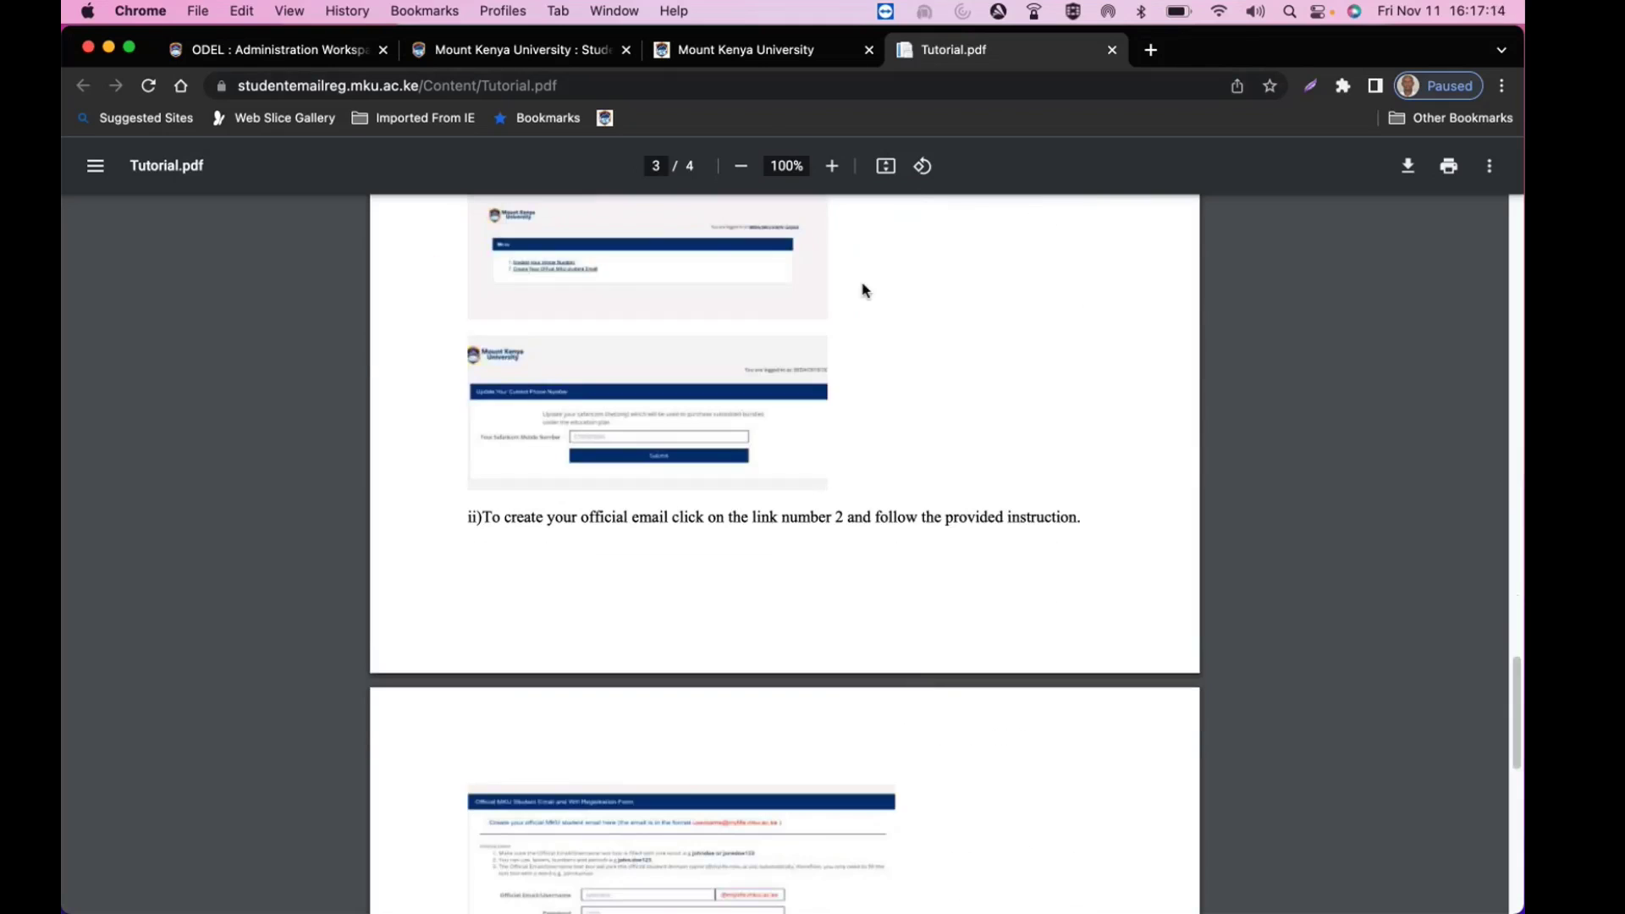
Sign in as APPLICANT, select the second listed email as active, and request a verification code
left_click(758, 52)
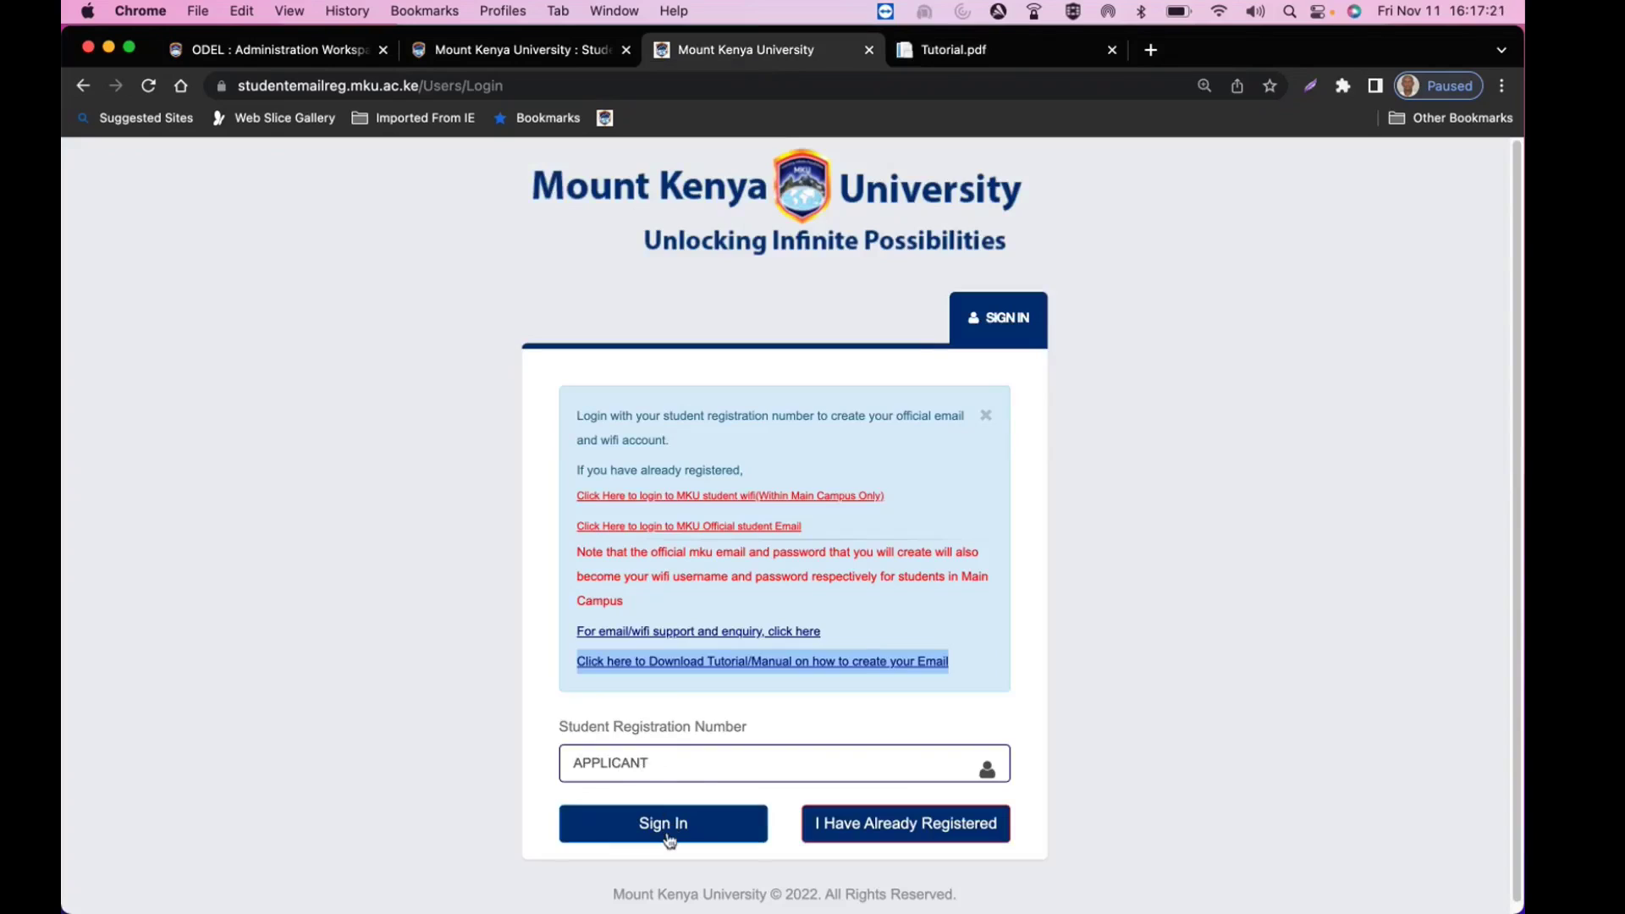
left_click(650, 762)
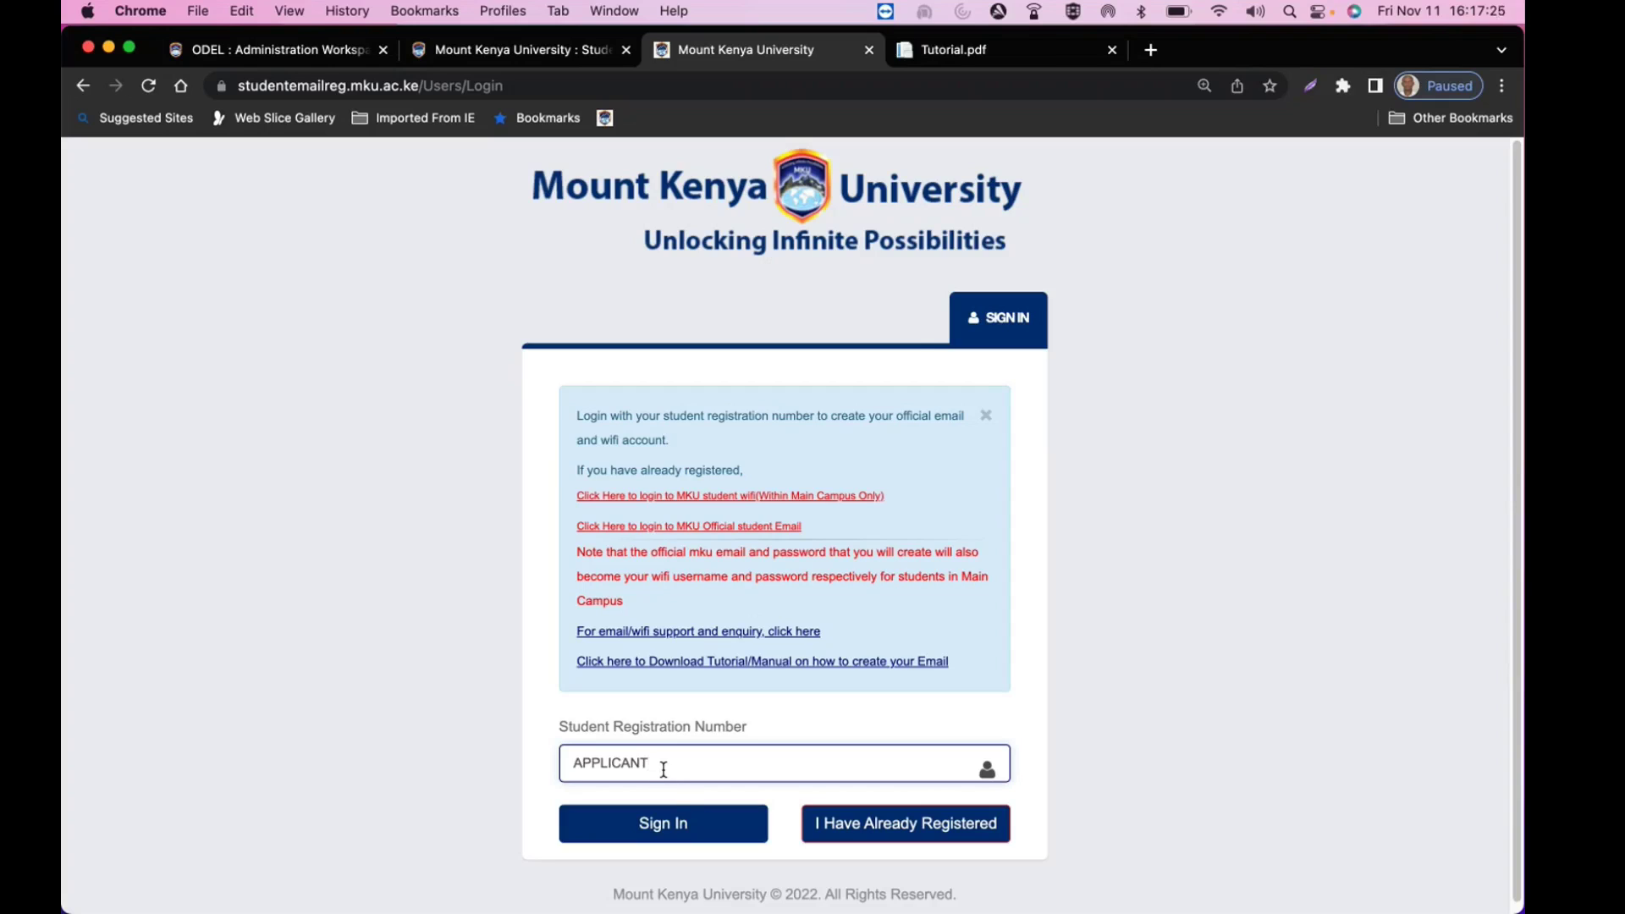
left_click(665, 825)
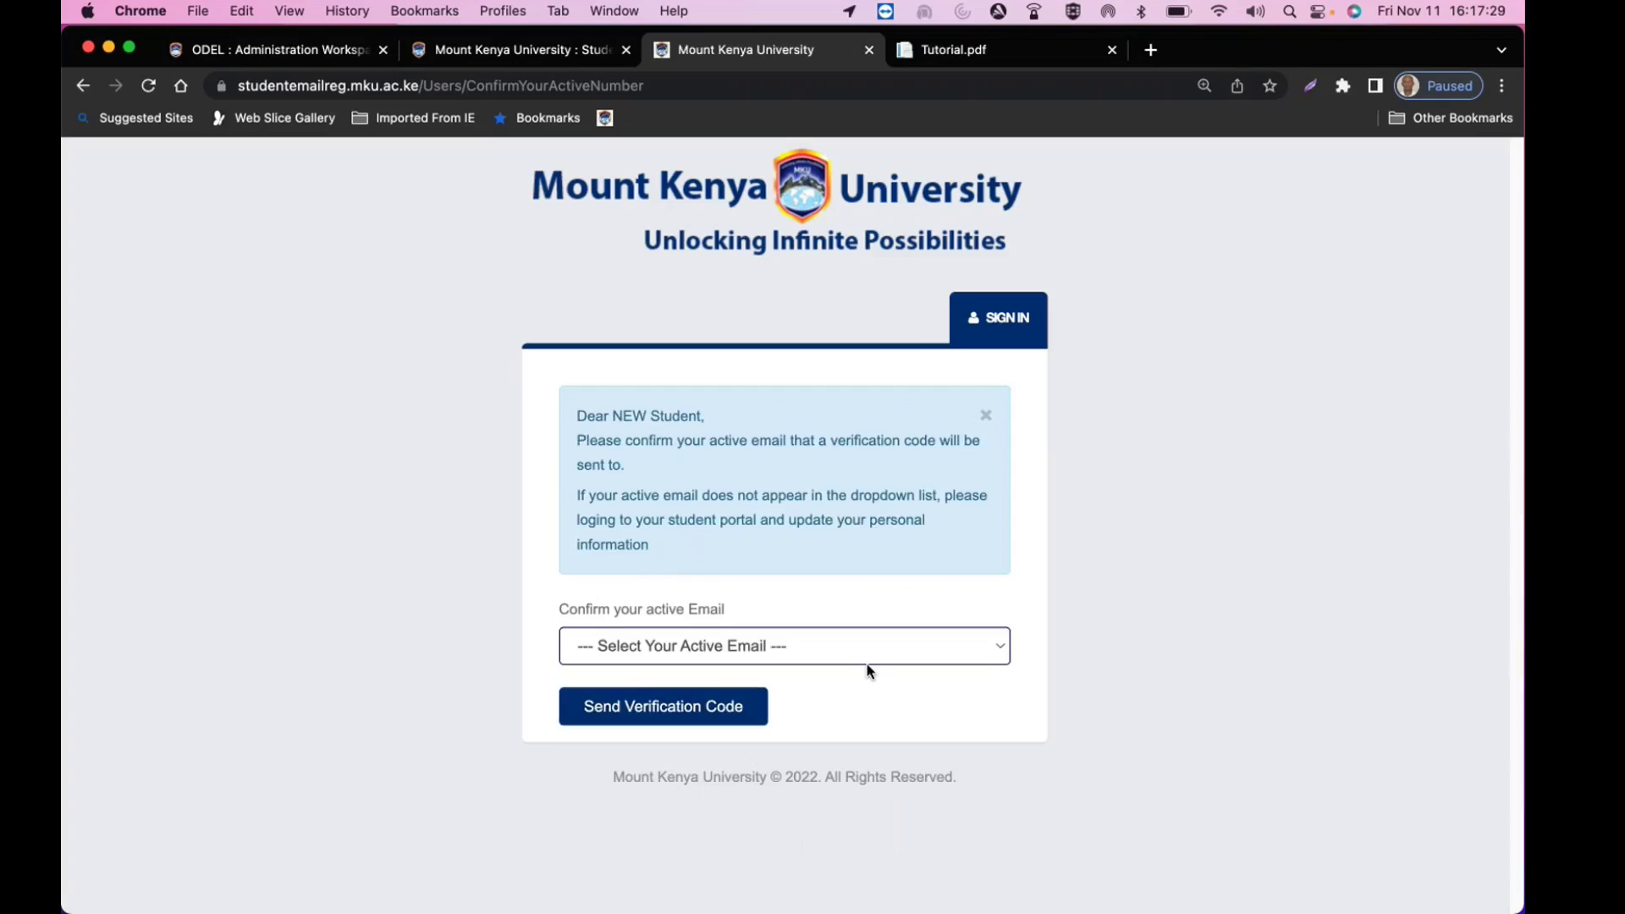
left_click(866, 653)
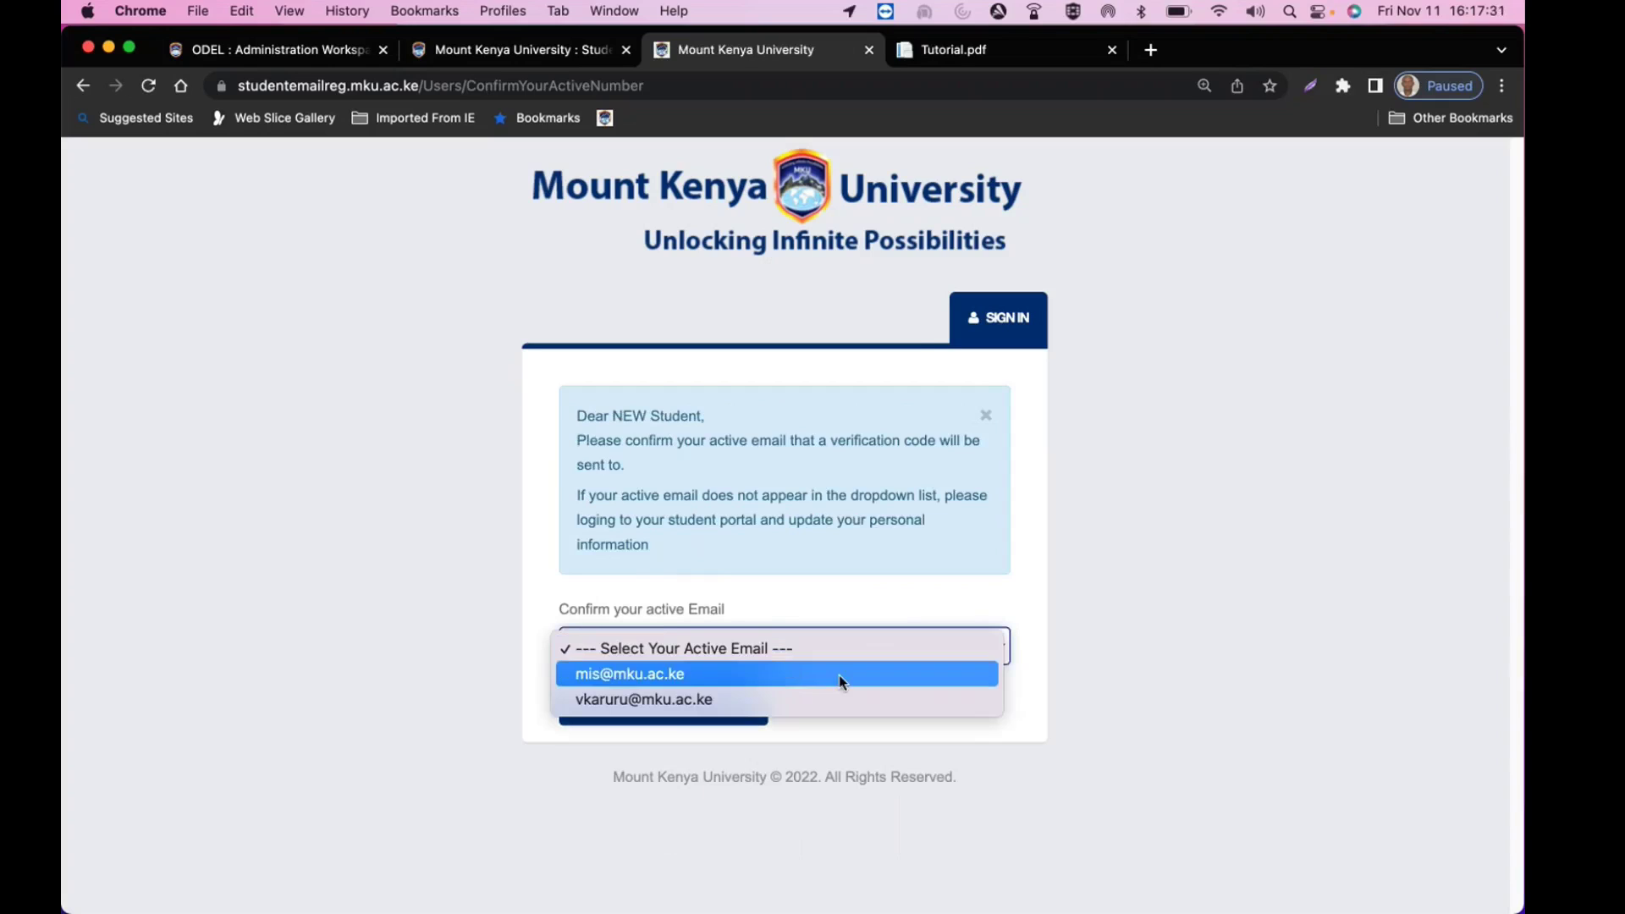
left_click(807, 696)
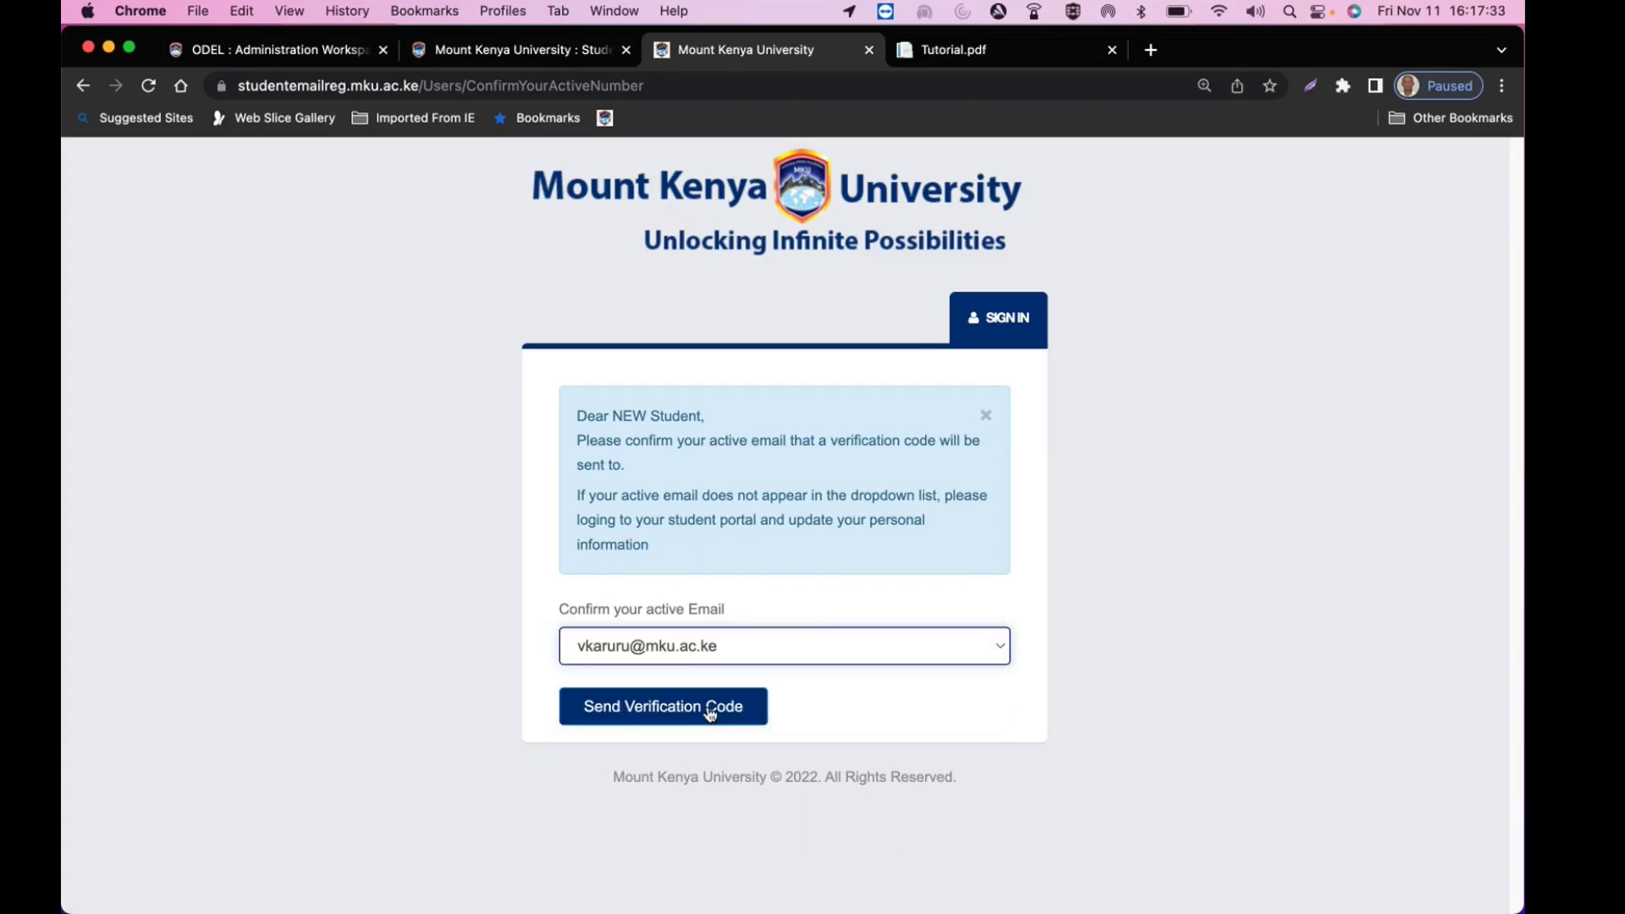
left_click(708, 713)
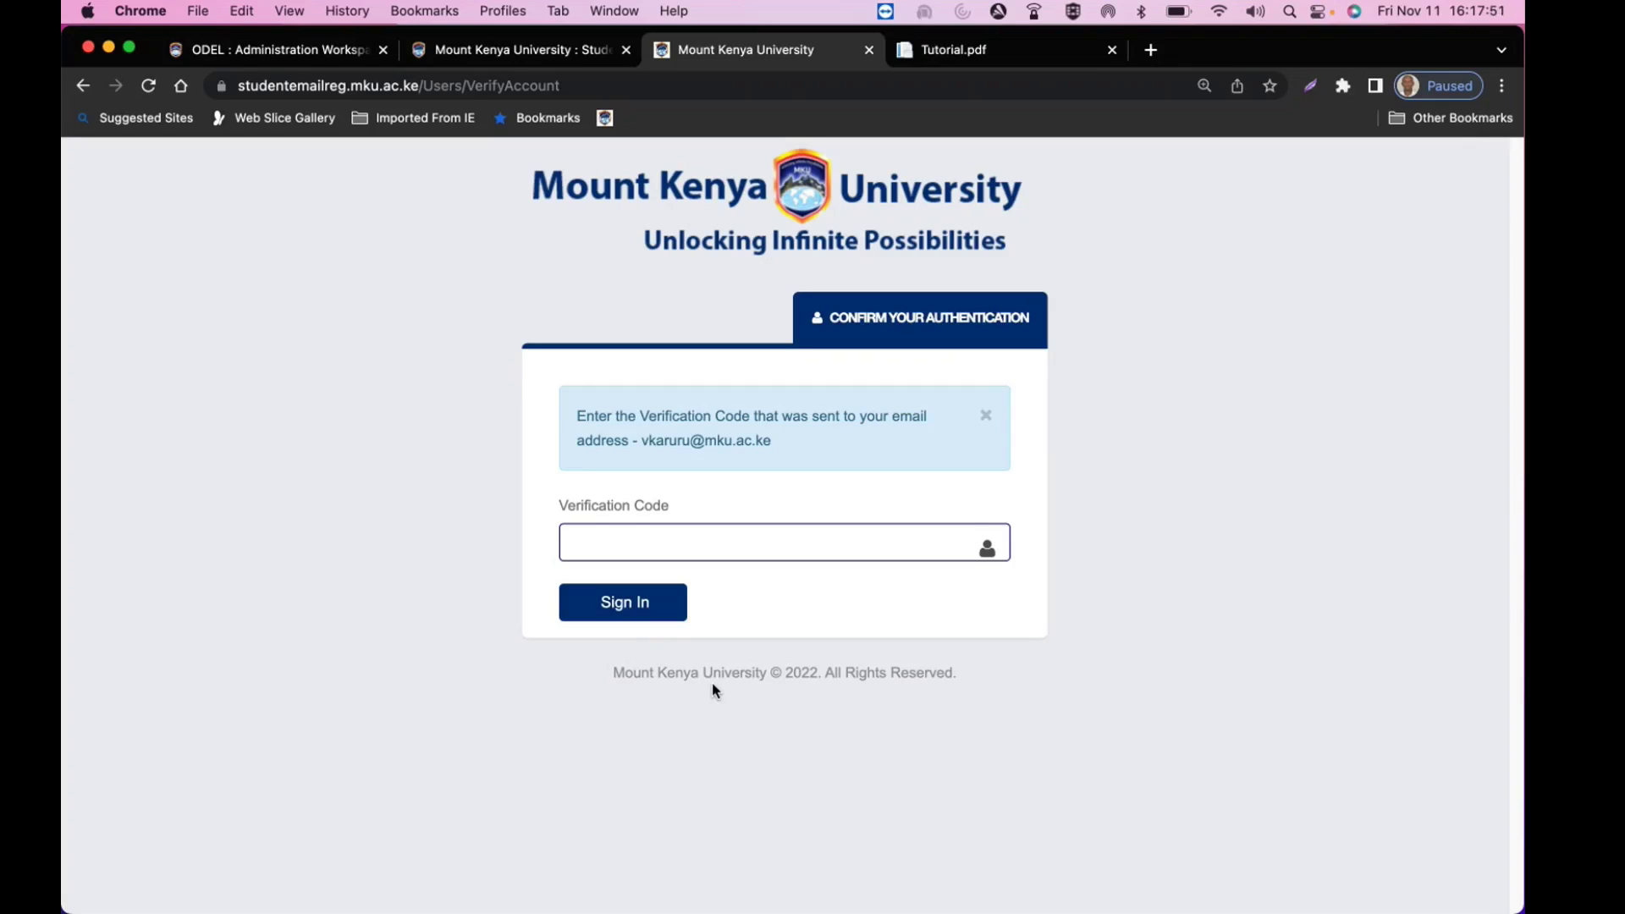
Enter the emailed verification code and sign in with it
left_click(663, 544)
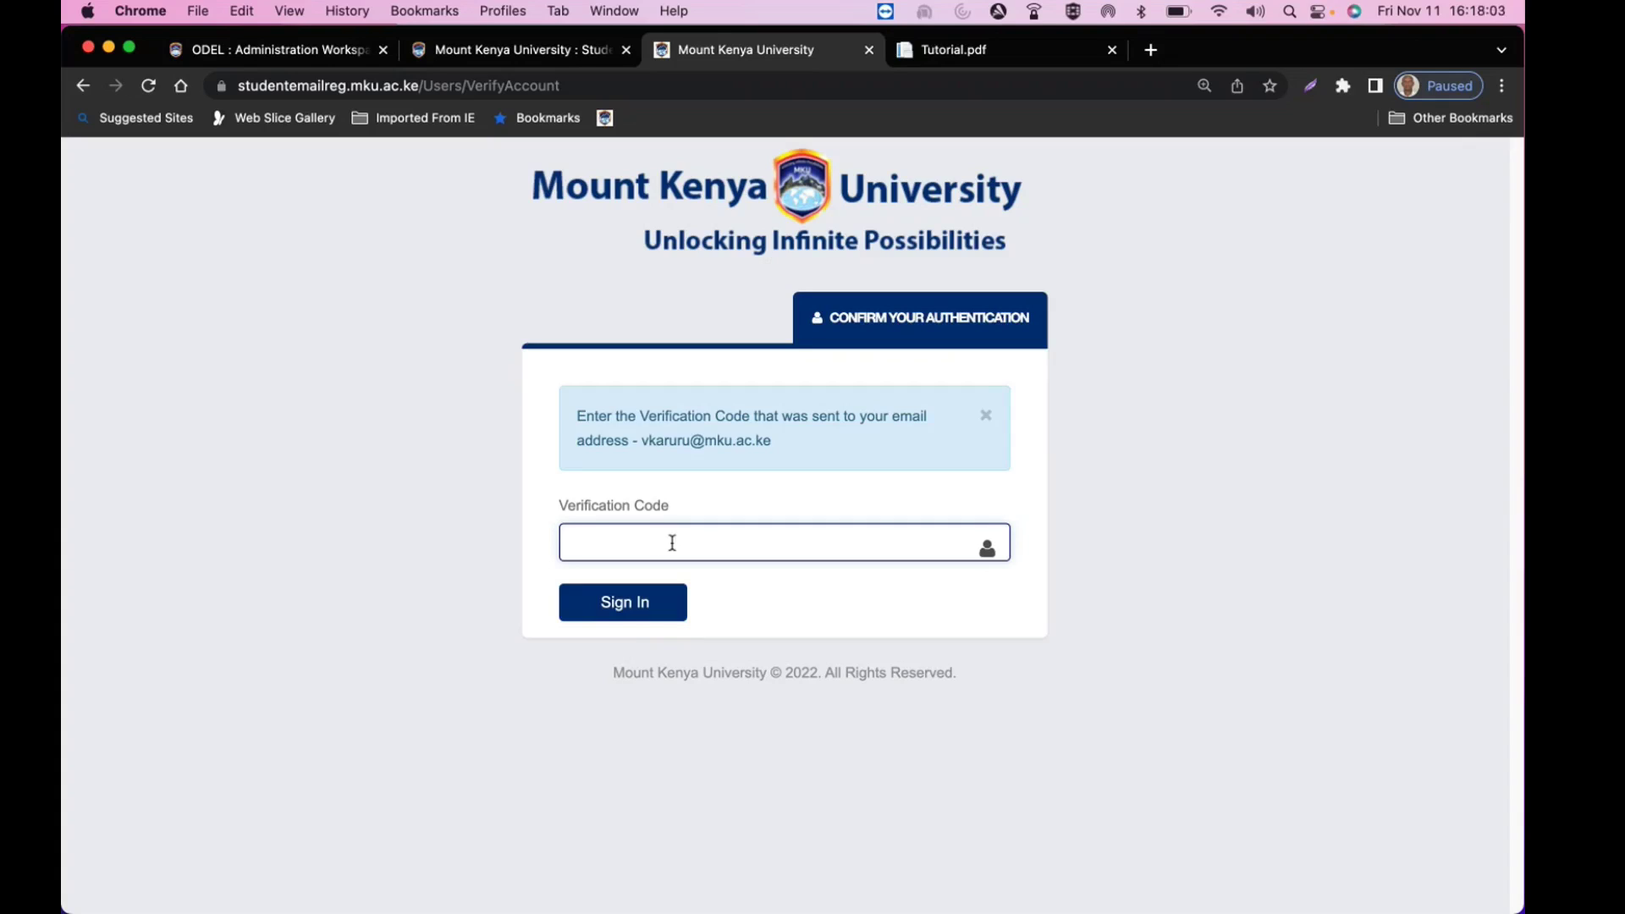
left_click(626, 605)
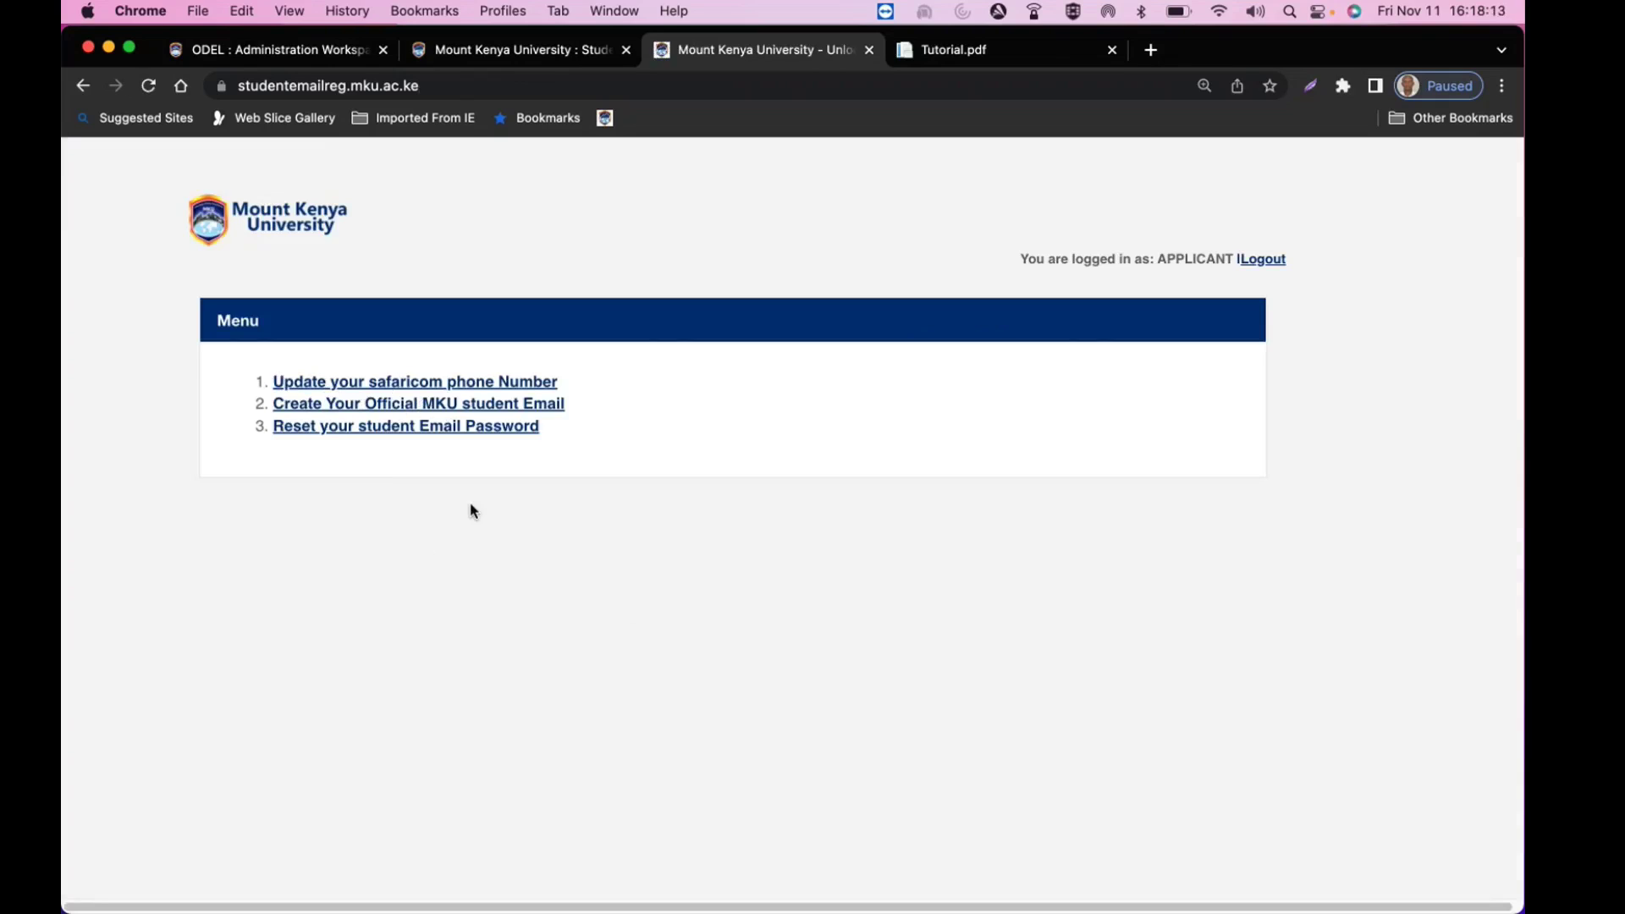
left_click(379, 385)
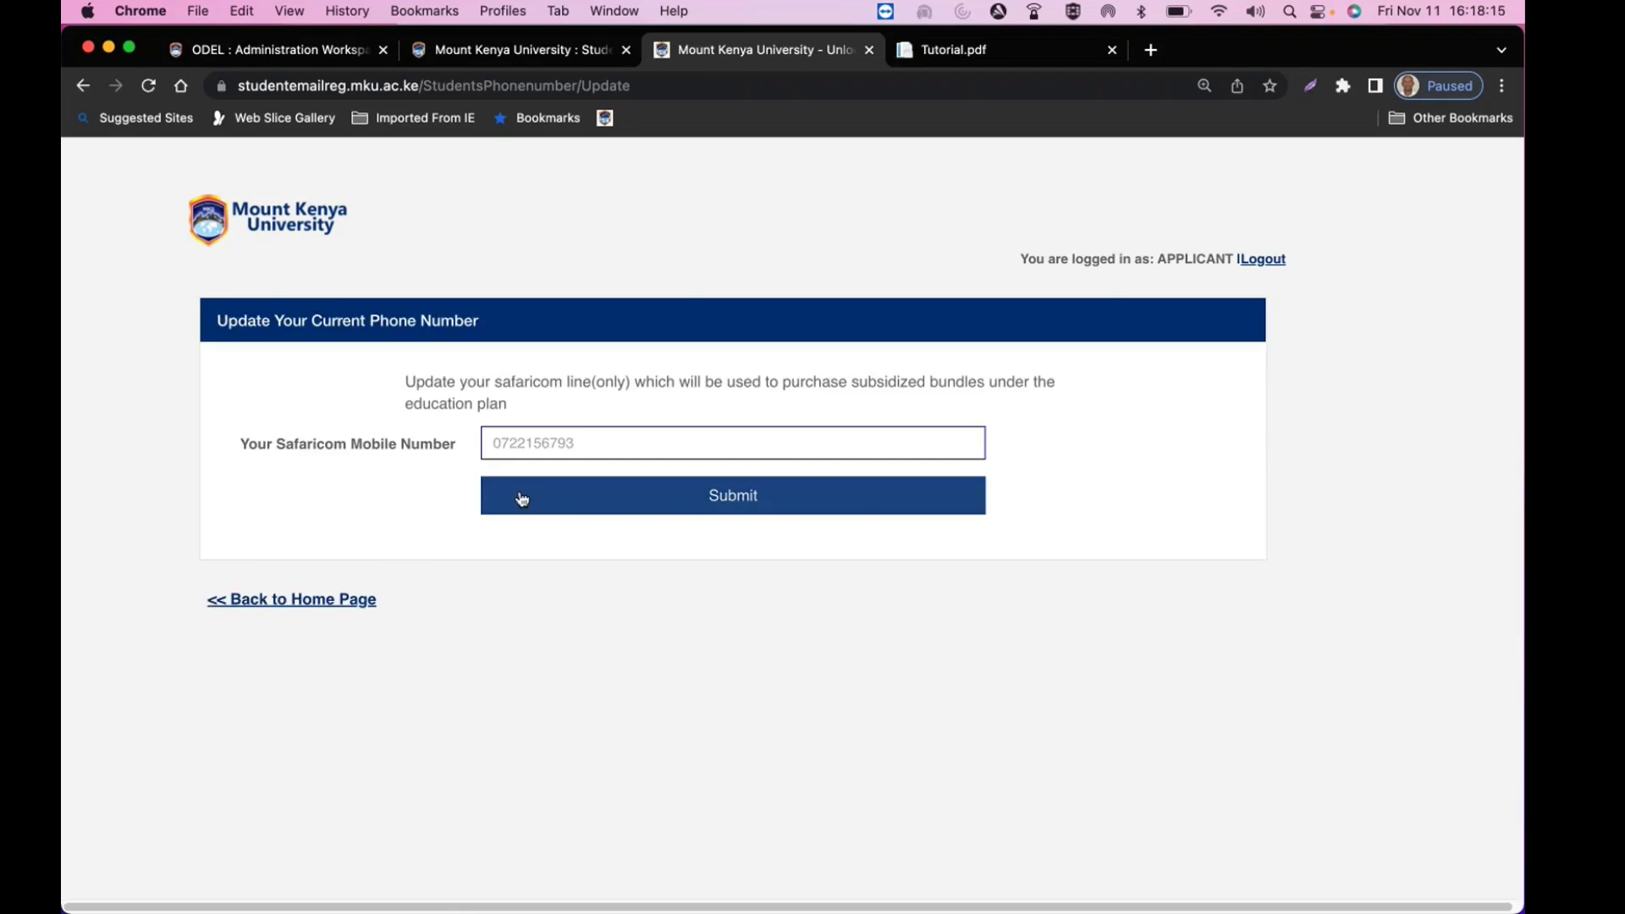
left_click(365, 604)
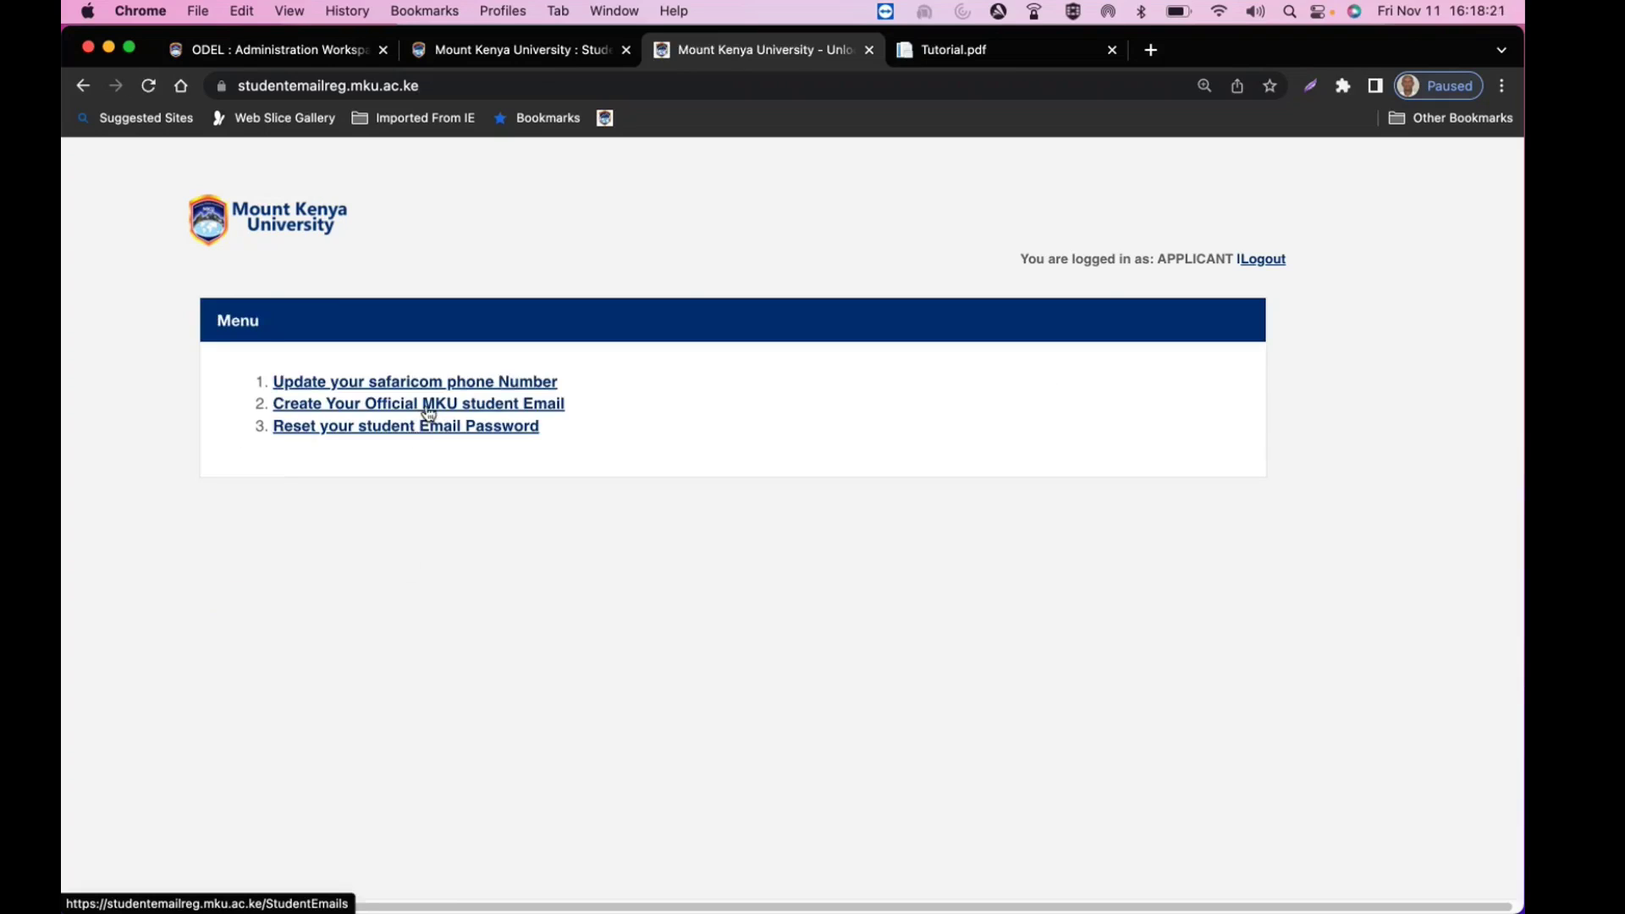
Fill the official email form with password, confirmation and a corrected alternative email, then submit
left_click(427, 404)
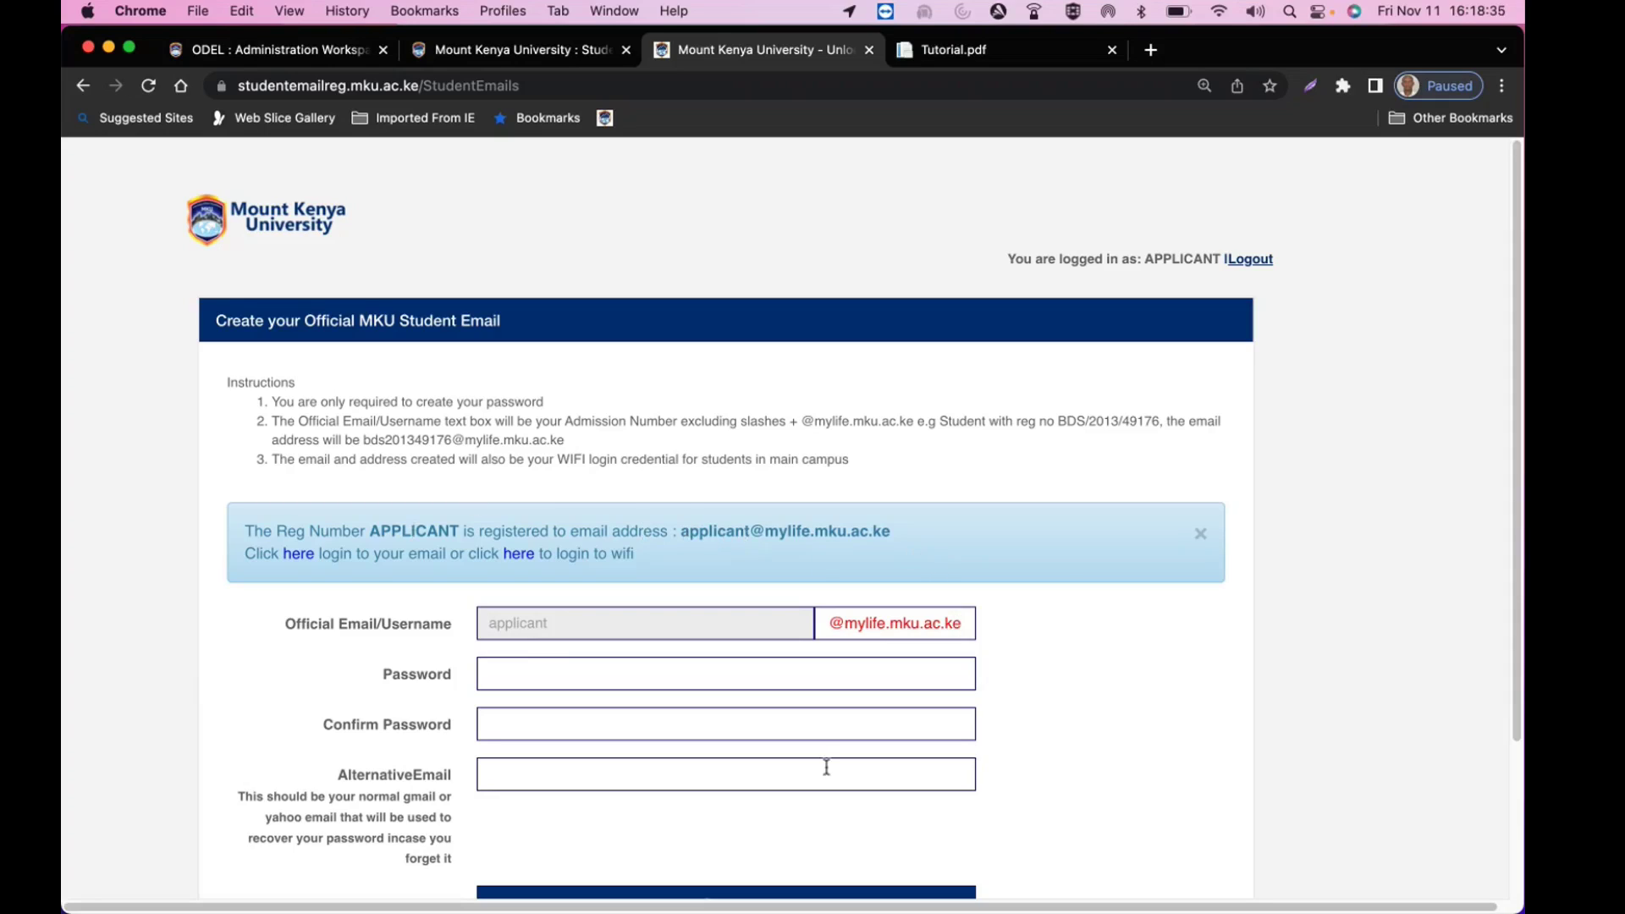
scroll(790, 754, "down", 1)
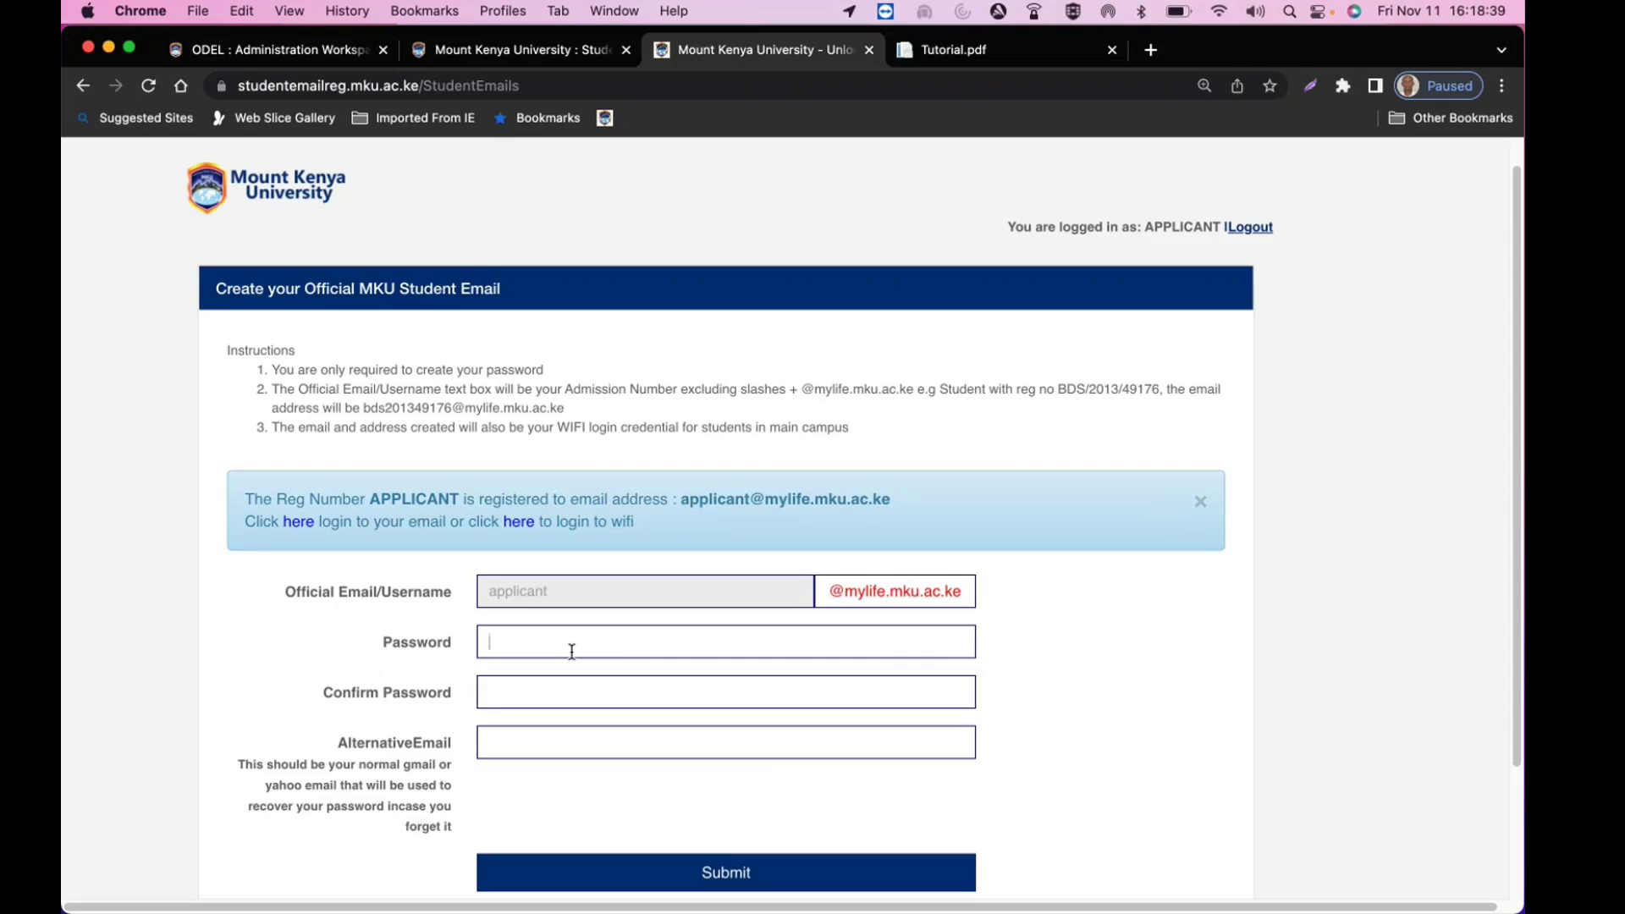
type("aaa")
type("aaaaa")
left_click(563, 683)
type("aa")
type("aaaaa")
left_click(548, 728)
type("MKU")
key("BackSpace")
key("BackSpace")
key("BackSpace")
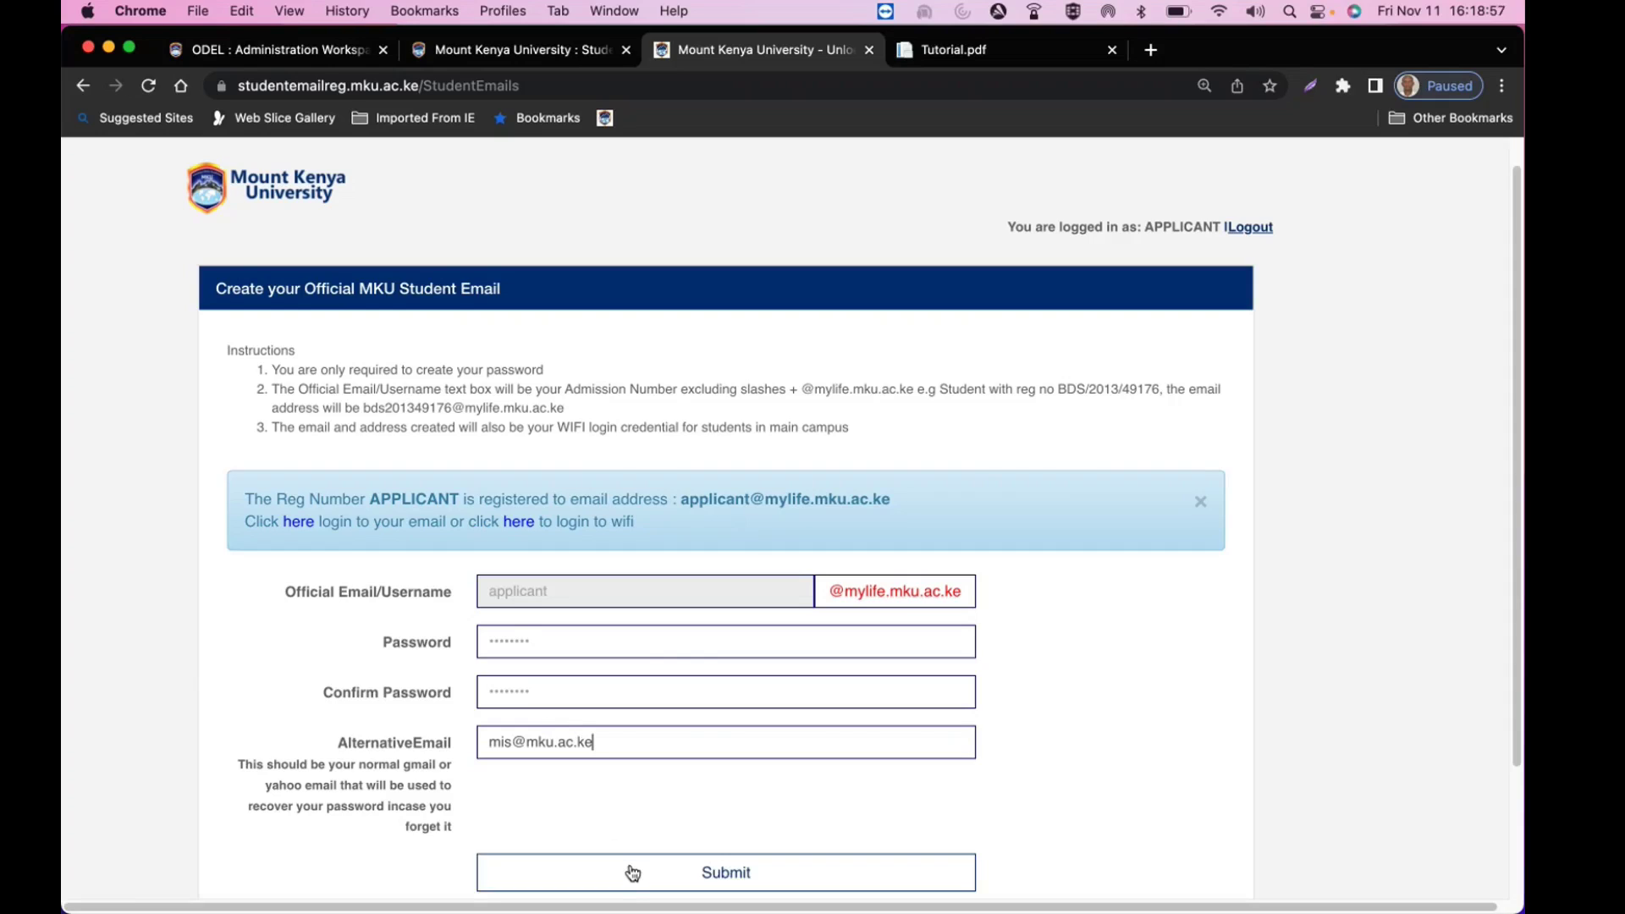
scroll(634, 863, "down", 1)
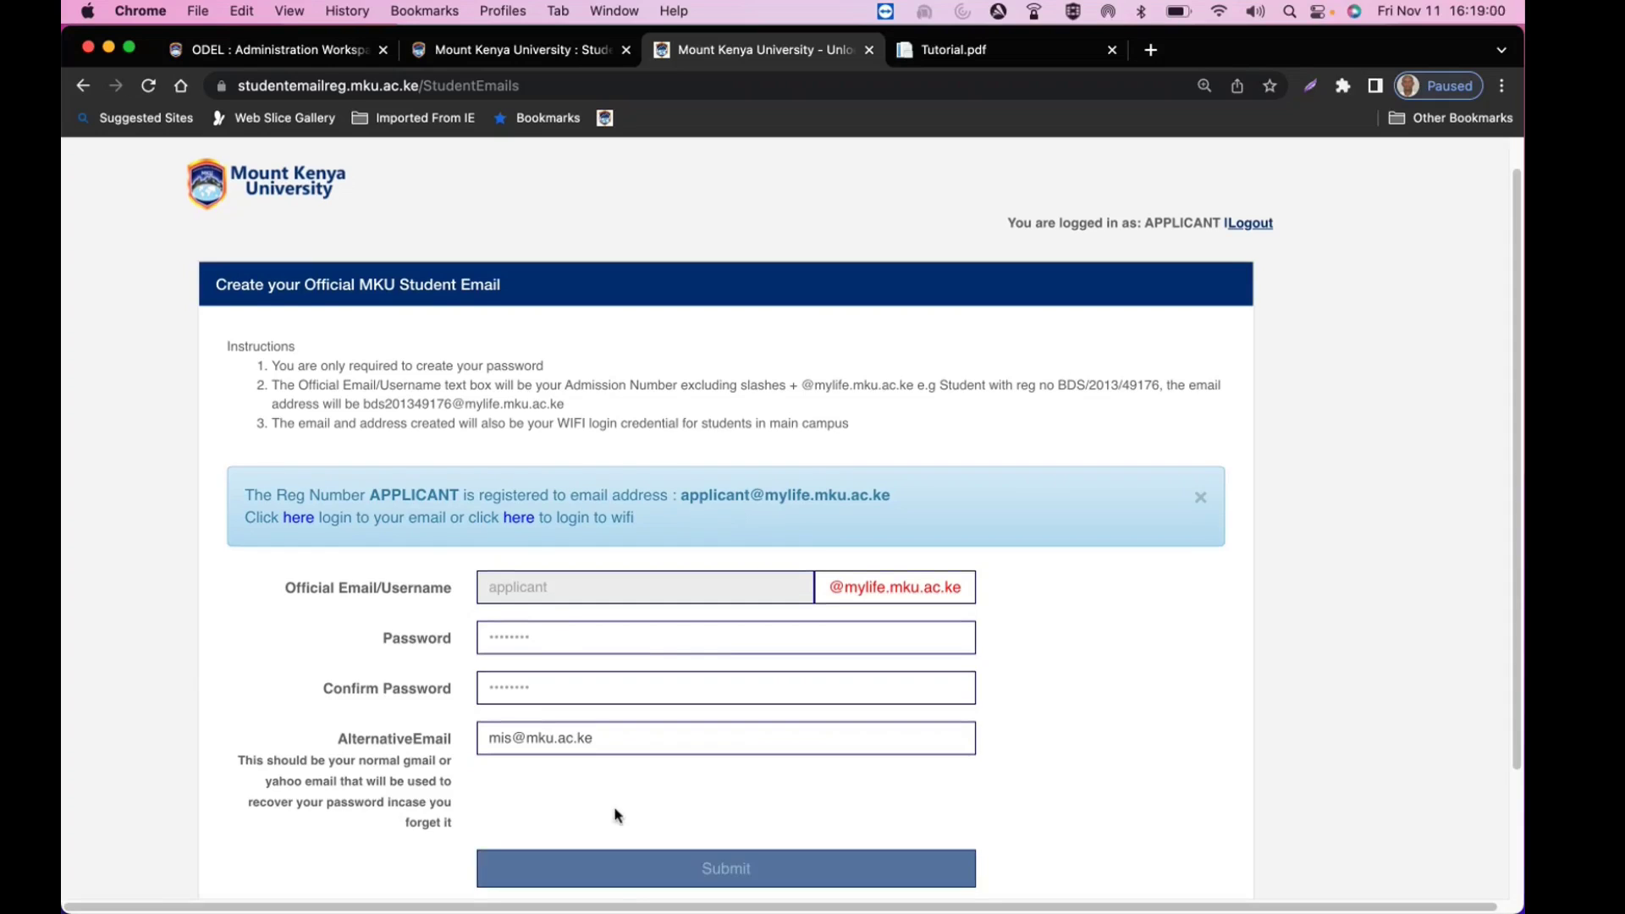
scroll(694, 824, "down", 2)
left_click(697, 809)
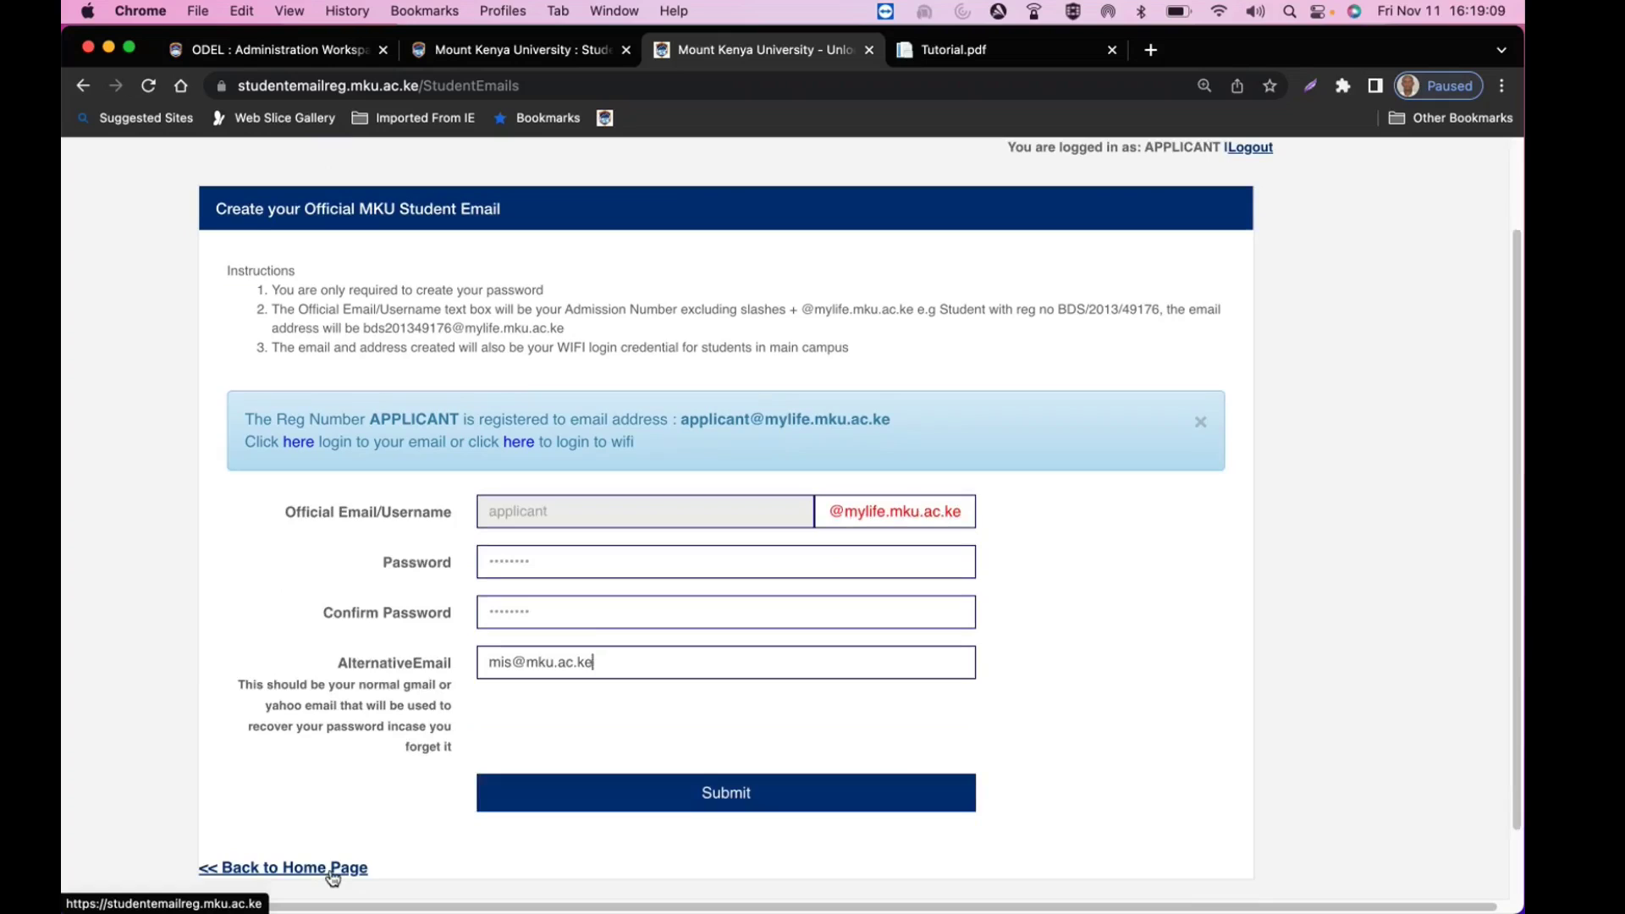
Return home, glance at the 'Reset your student Email Password' form, then return home again
left_click(332, 870)
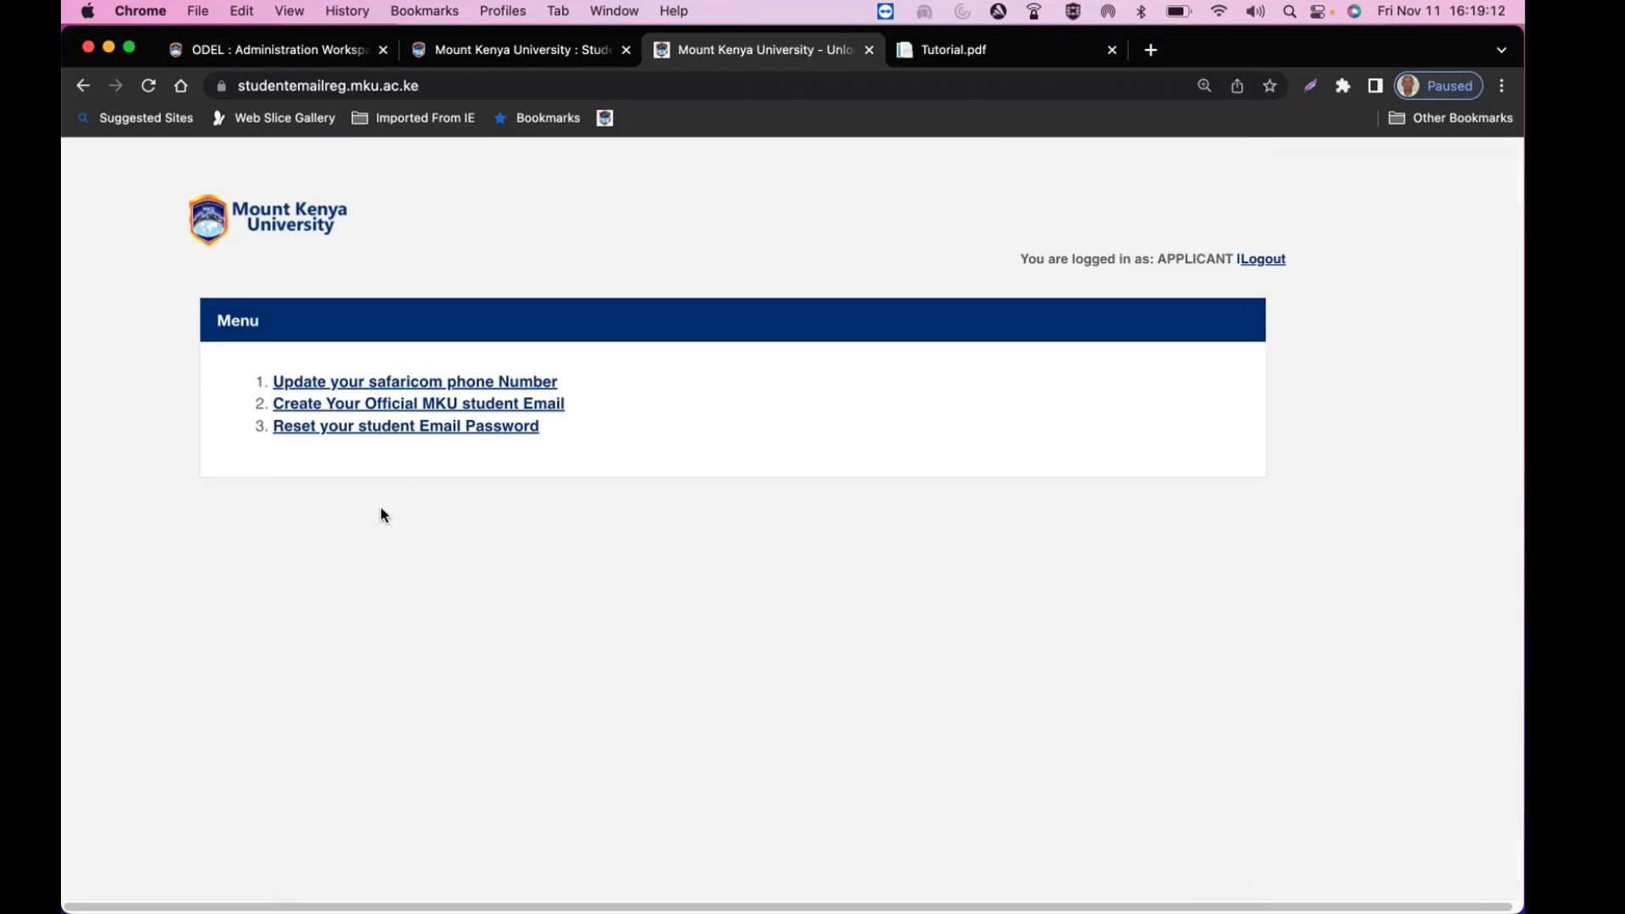
left_click(393, 436)
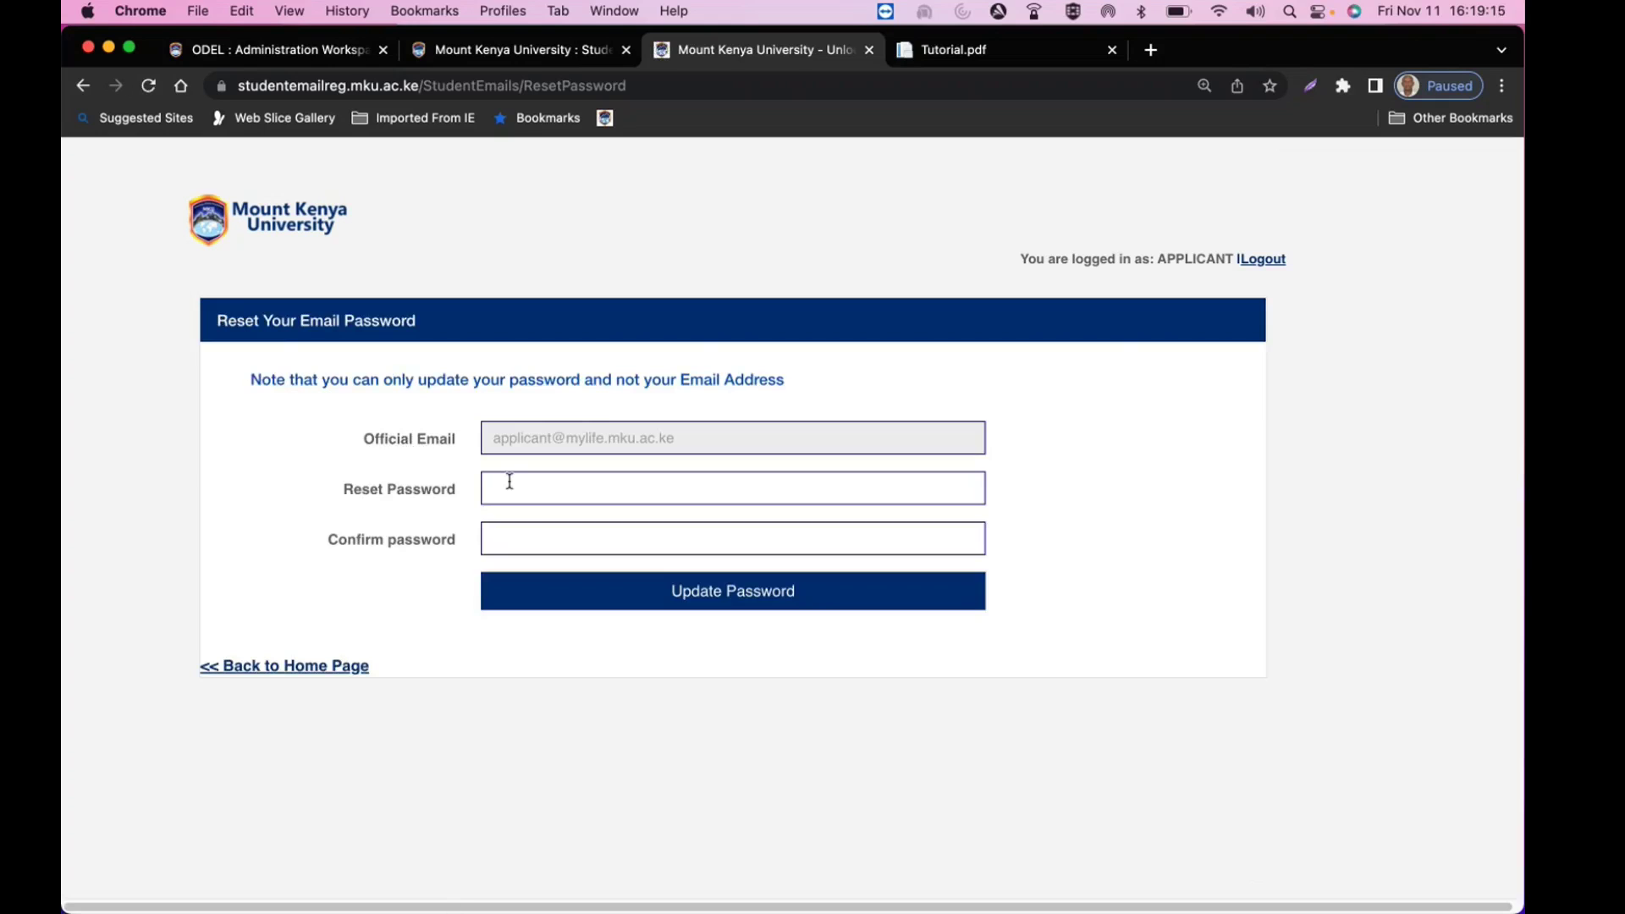
left_click(332, 669)
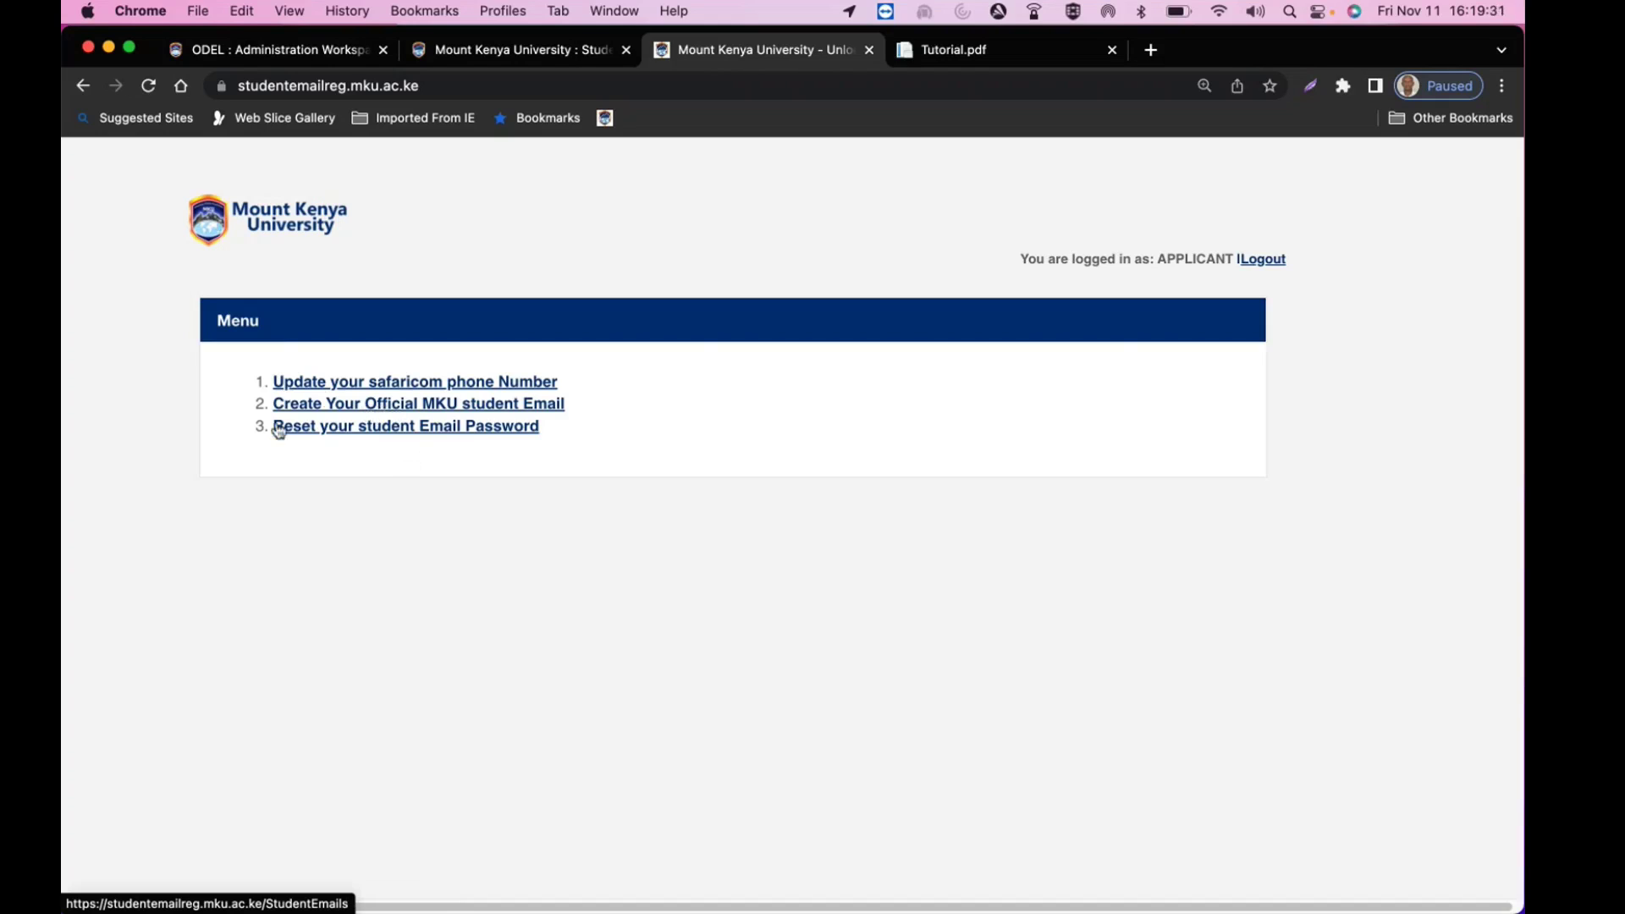
Reopen the official email creation form, then log out of the registration site
left_click(409, 407)
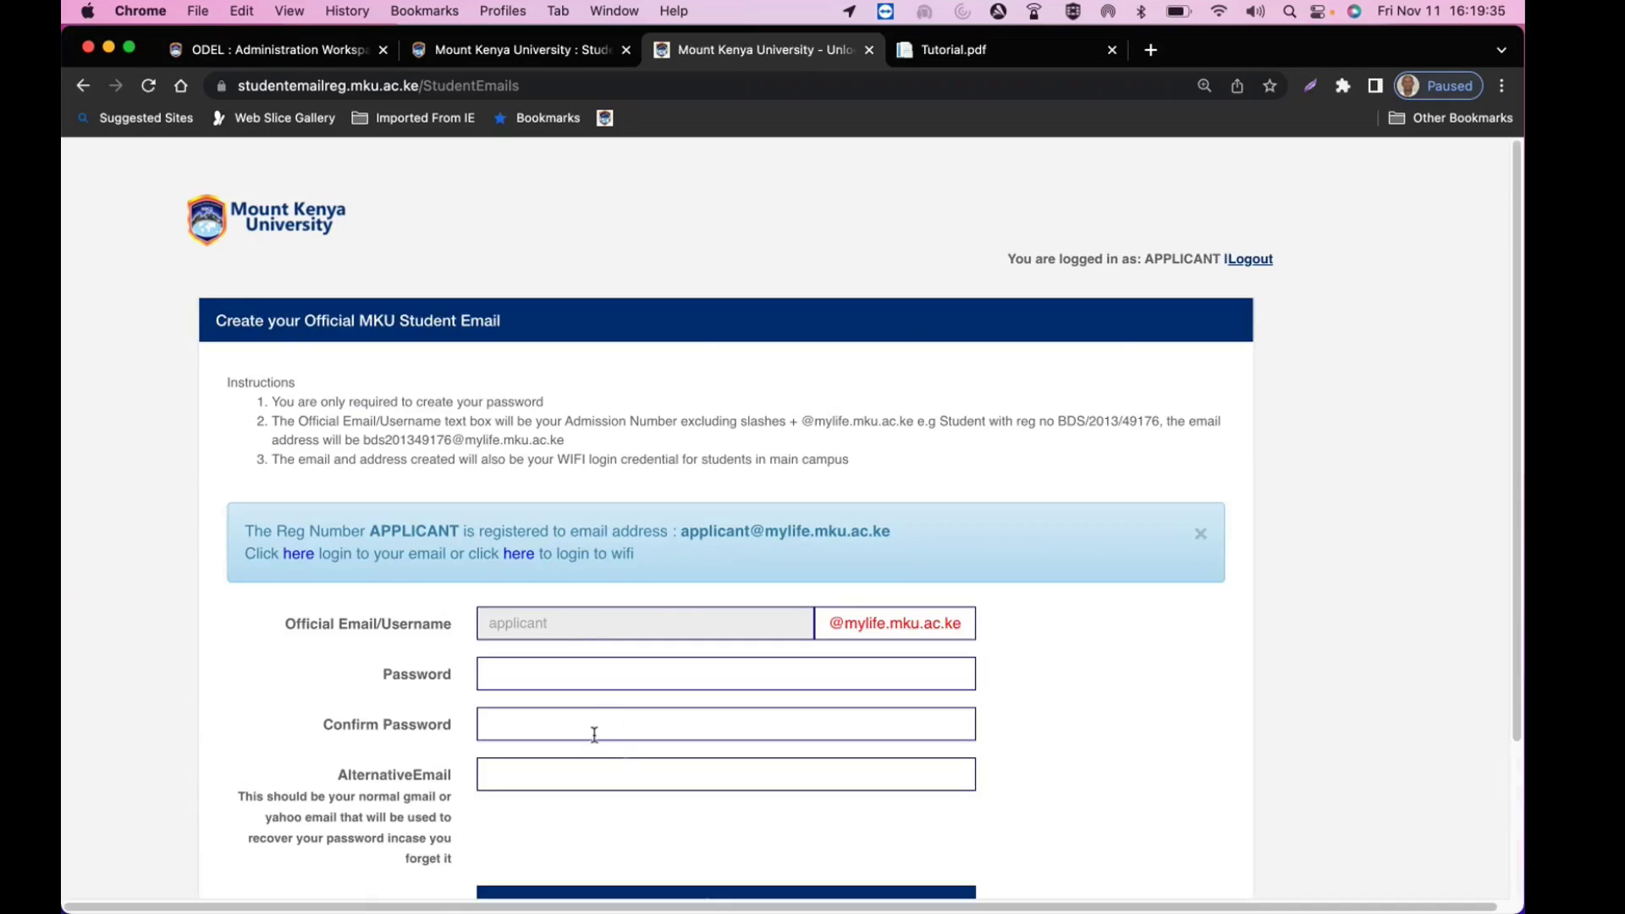
scroll(1053, 526, "down", 1)
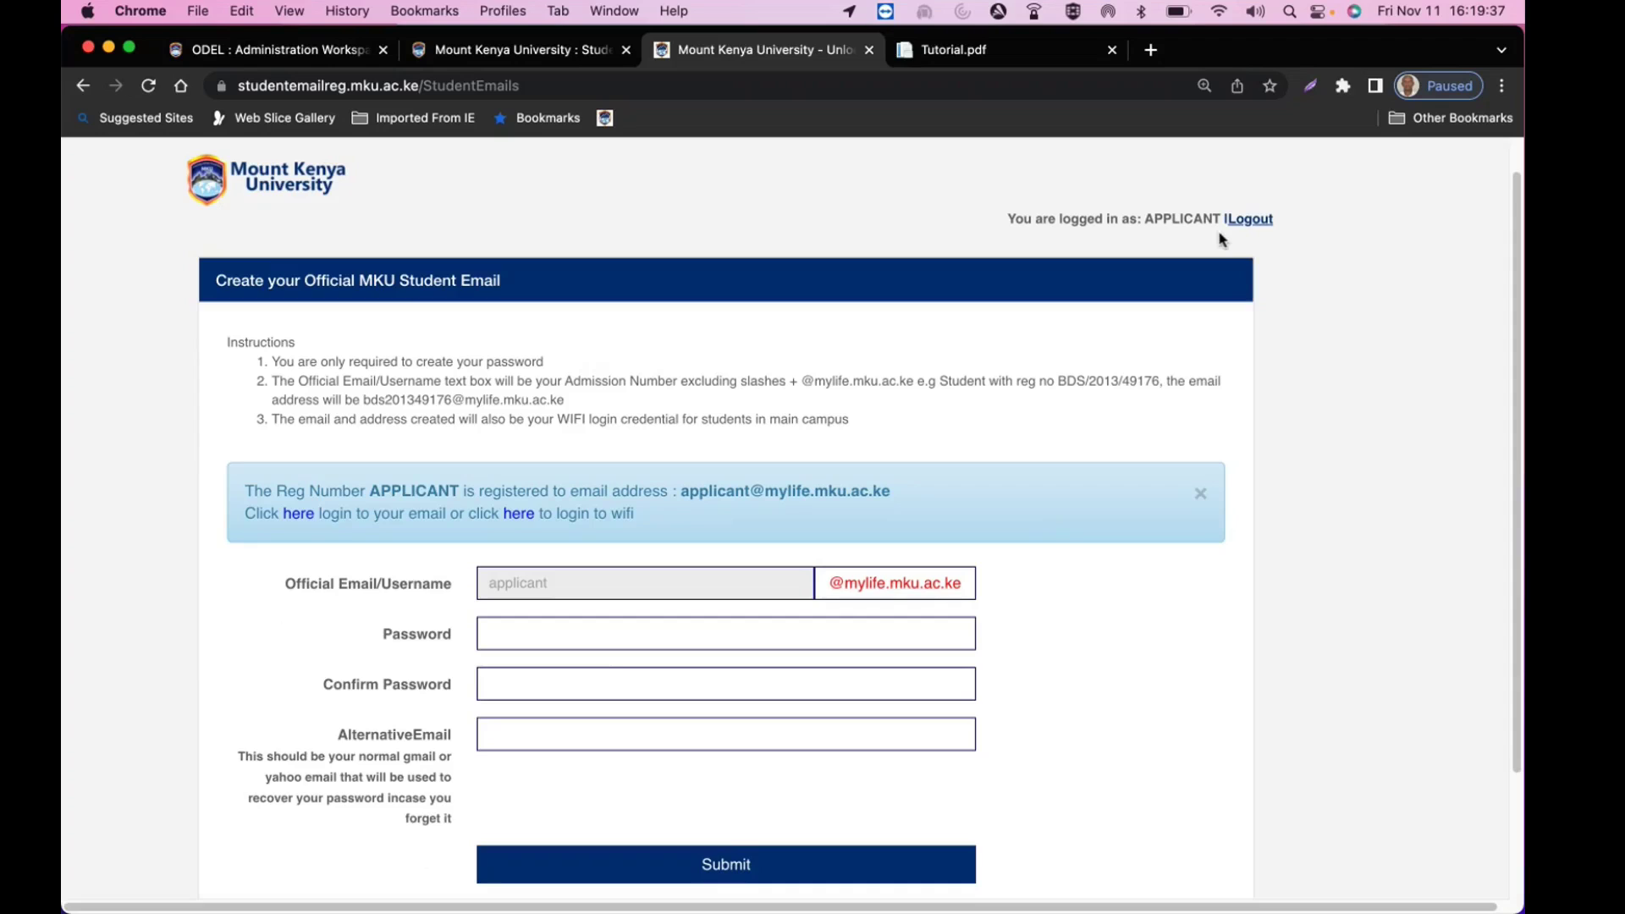
left_click(1247, 219)
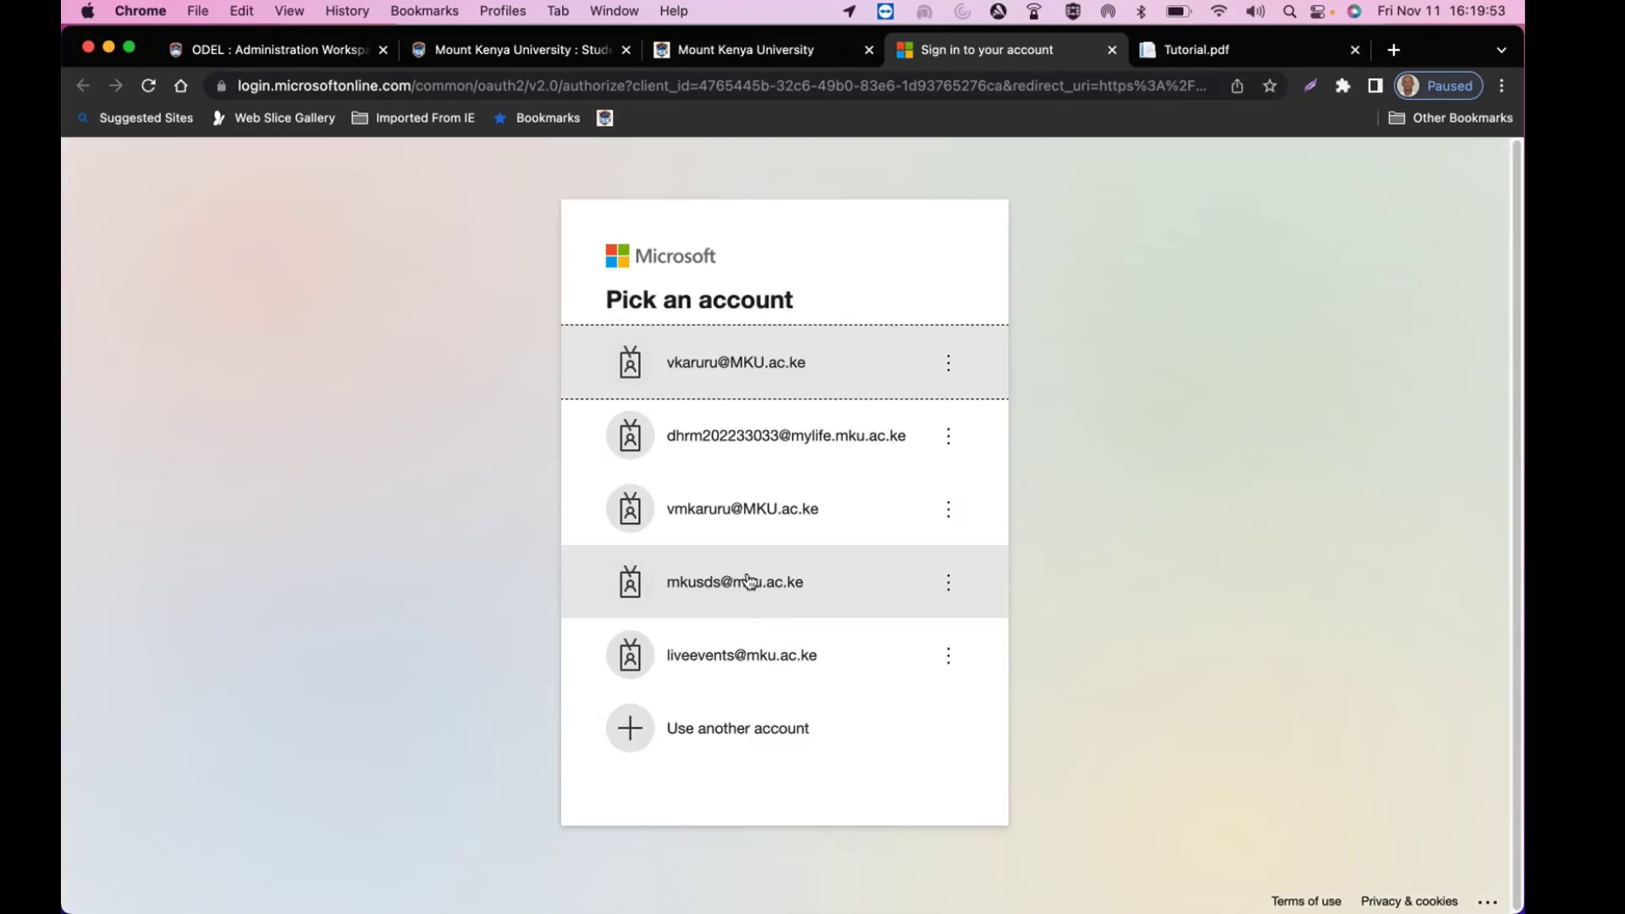
Choose 'Use another account' on the Microsoft Pick an account page
left_click(754, 747)
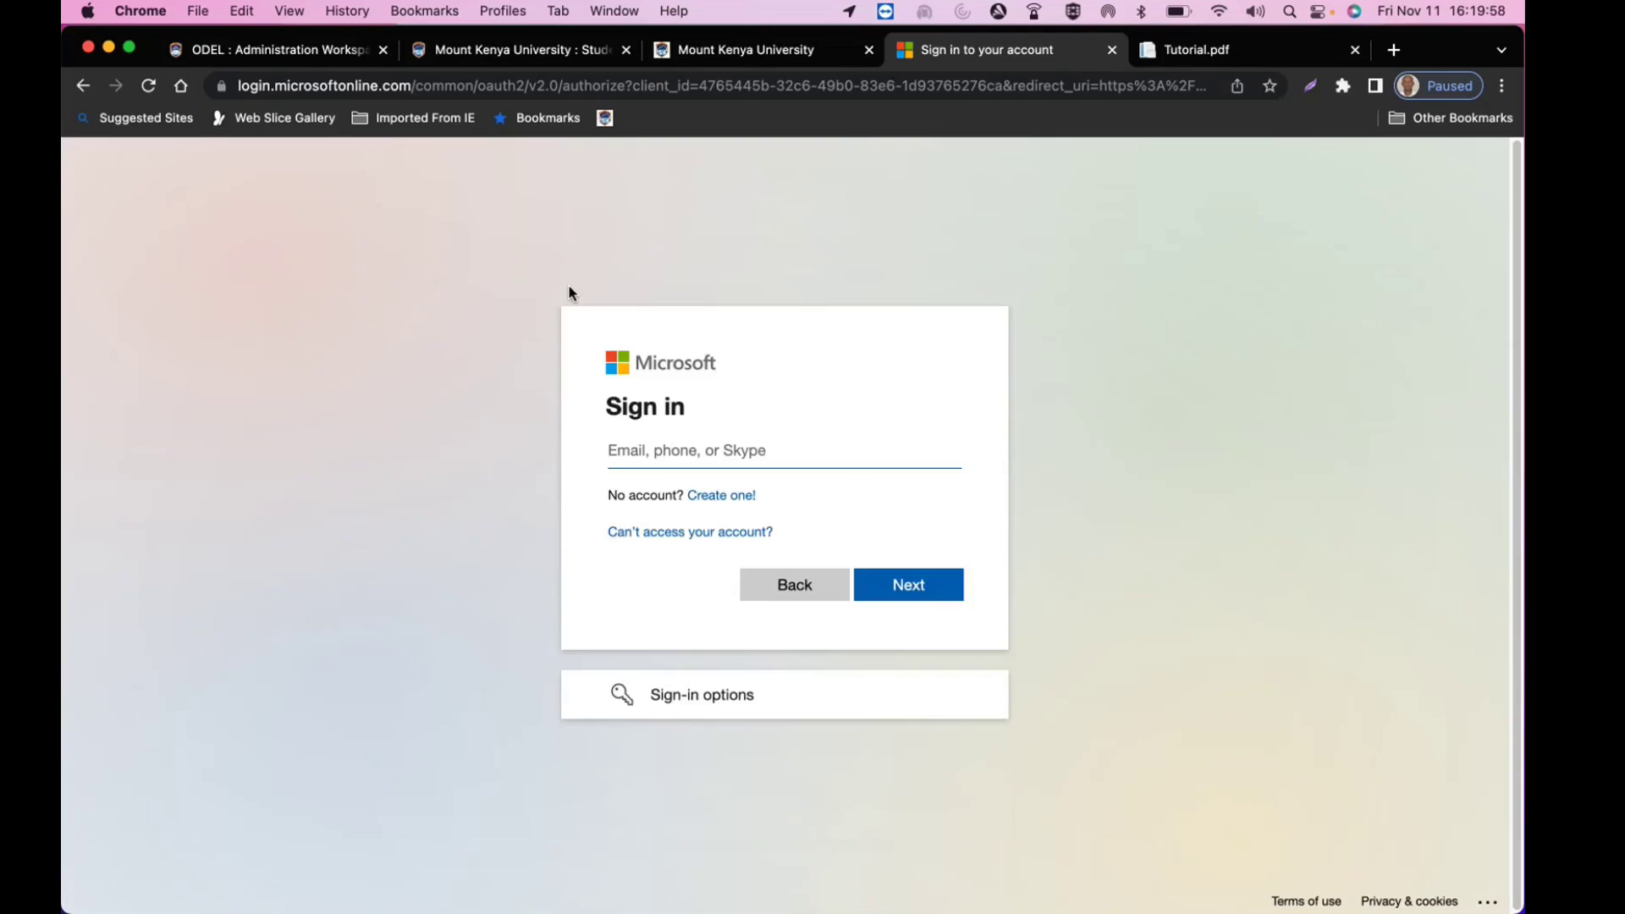